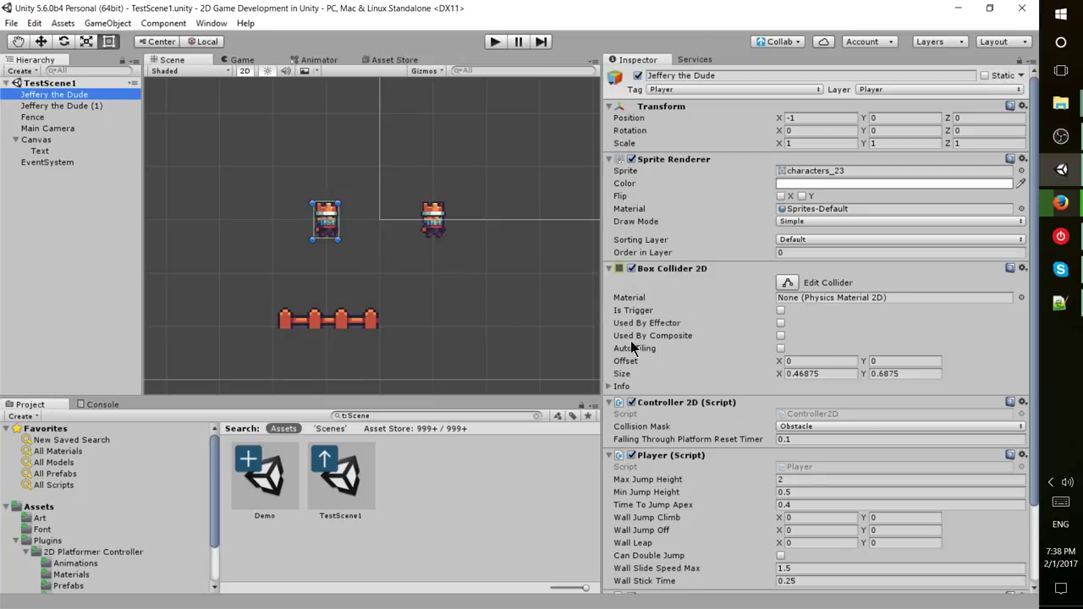
Widen the Inspector and scroll through Jeffery the Dude's collider and player script components.
{"action": "left_click_drag", "start_coordinate": [601, 367], "coordinate": [568, 366]}
{"action": "scroll", "coordinate": [673, 365], "scroll_direction": "down", "scroll_amount": 3}
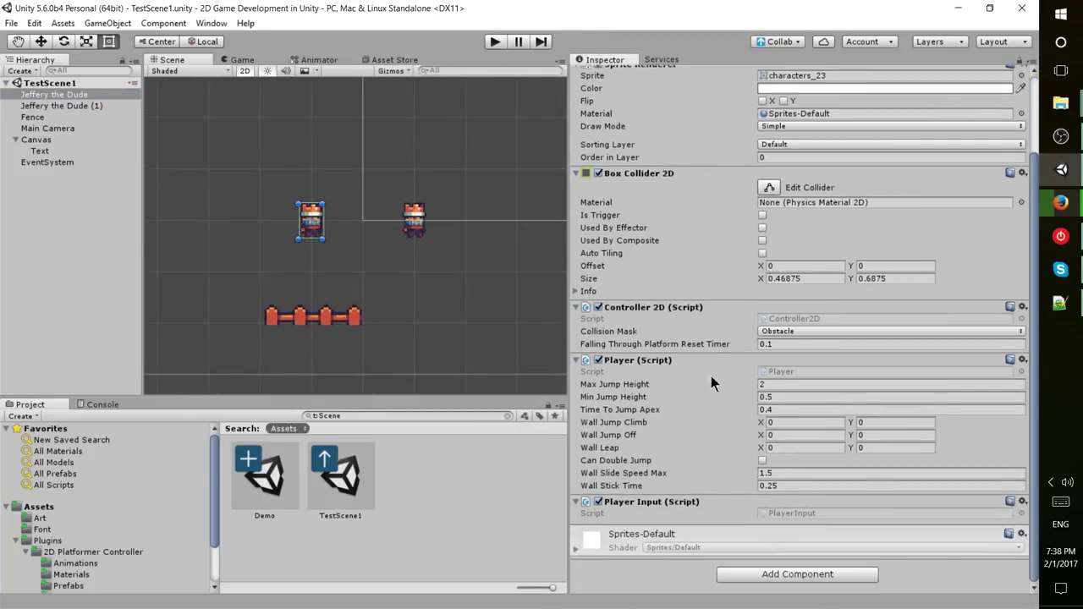
{"action": "scroll", "coordinate": [748, 419], "scroll_direction": "up", "scroll_amount": 3}
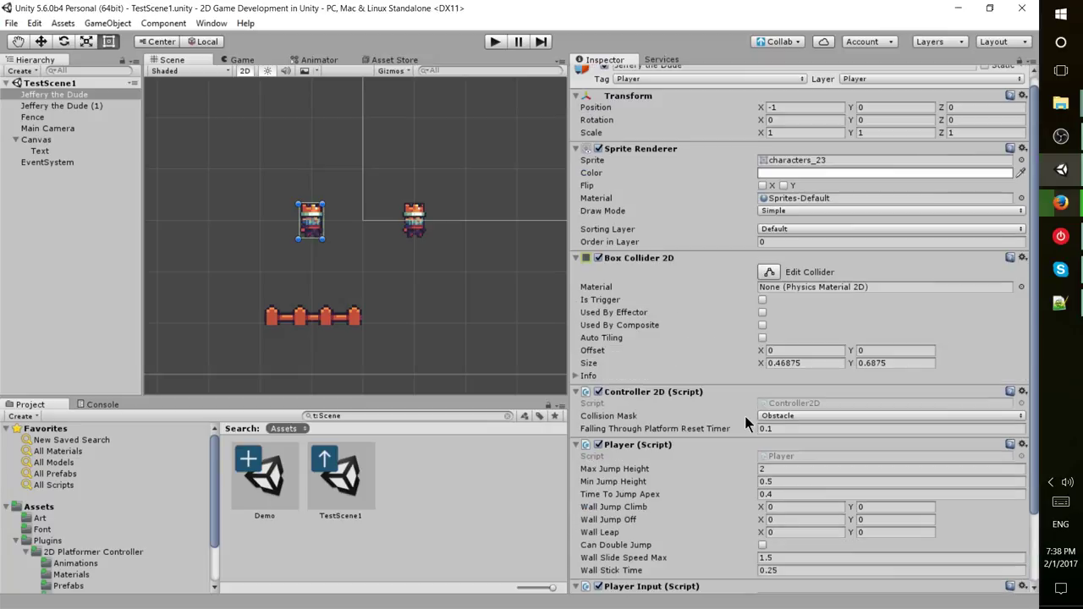
{"action": "scroll", "coordinate": [708, 331], "scroll_direction": "down", "scroll_amount": 3}
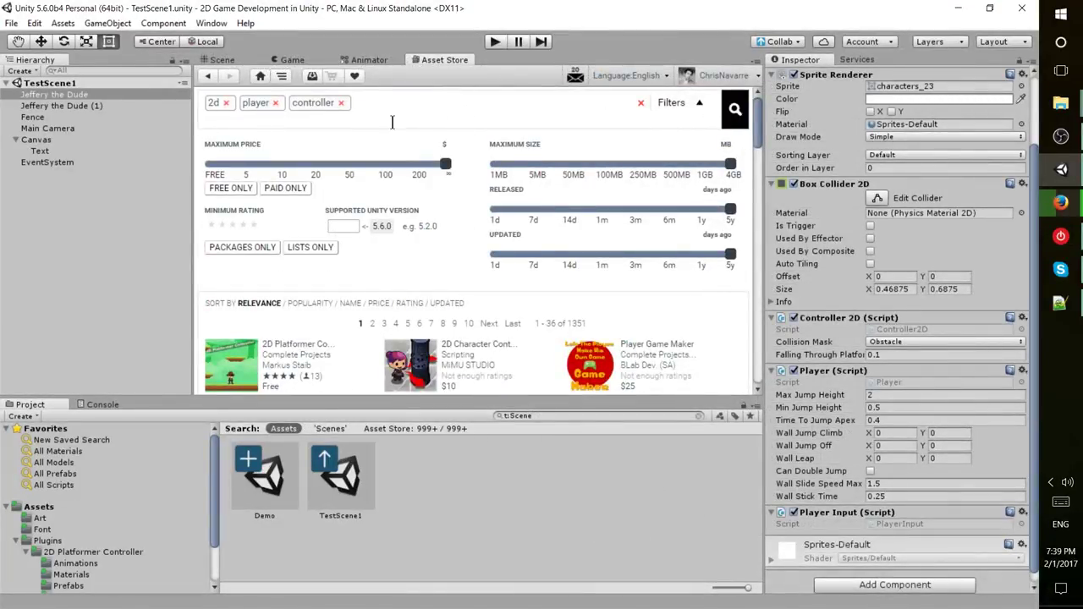
{"action": "scroll", "coordinate": [406, 144], "scroll_direction": "down", "scroll_amount": 3}
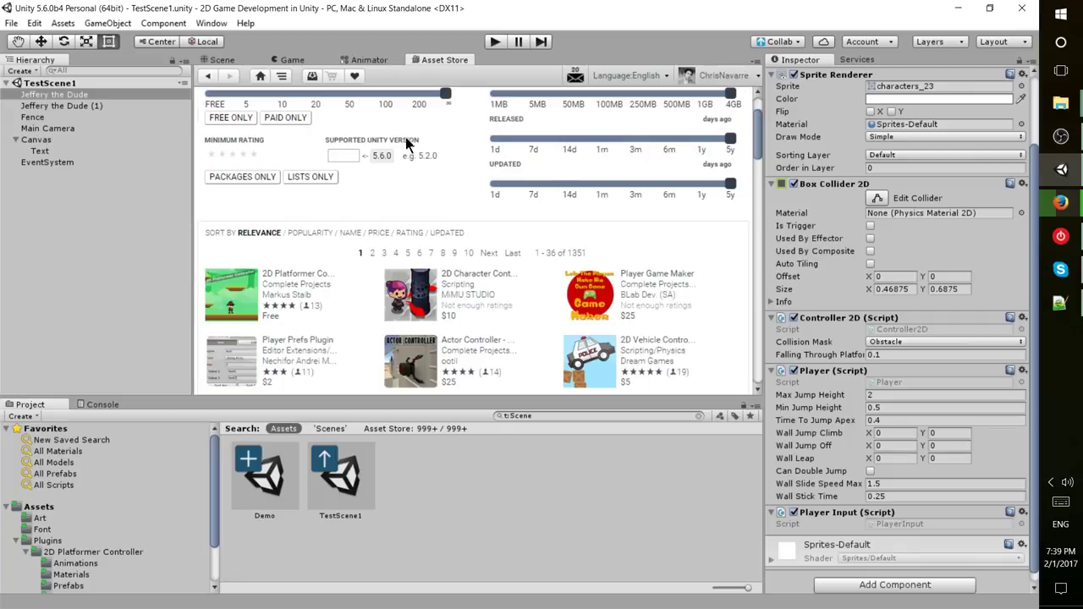
{"action": "left_click", "coordinate": [312, 274]}
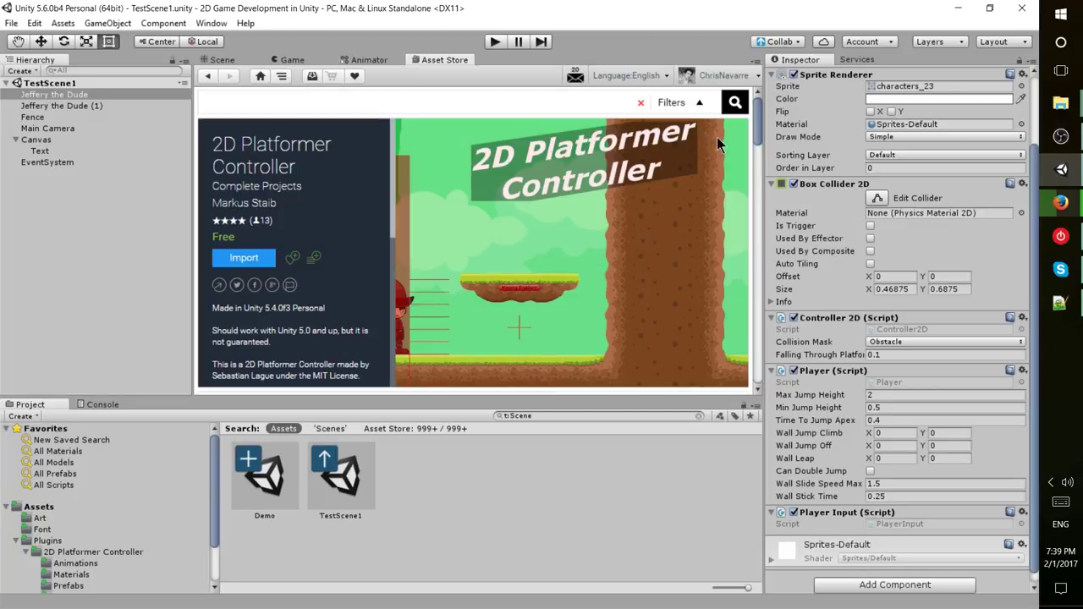
{"action": "left_click", "coordinate": [223, 60]}
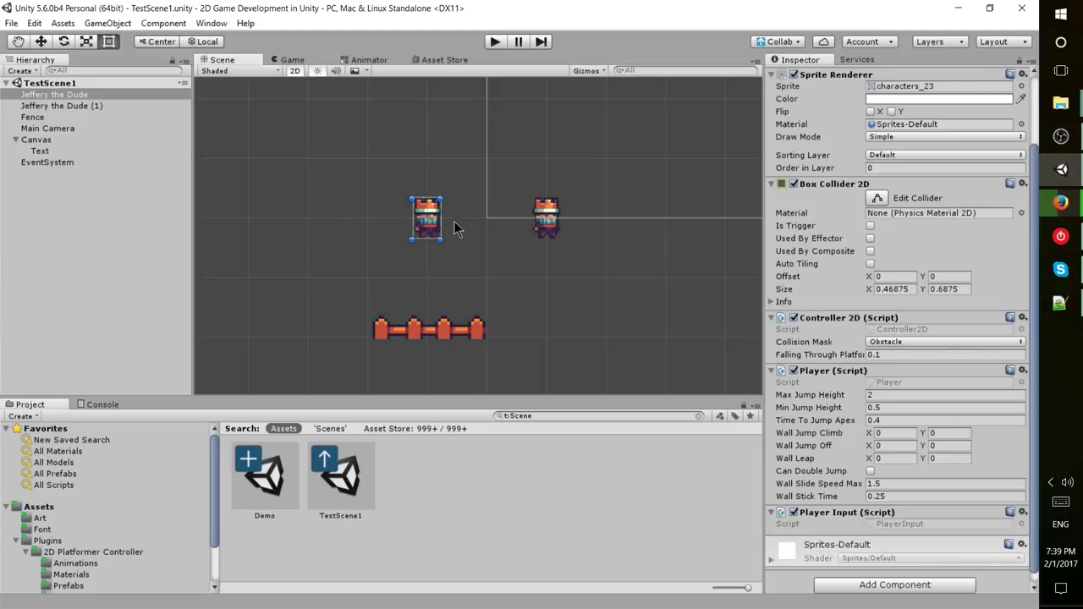
Select the Fence to view its Obstacle layer and 0.38 by 0.08 Box Collider 2D.
{"action": "left_click", "coordinate": [63, 117]}
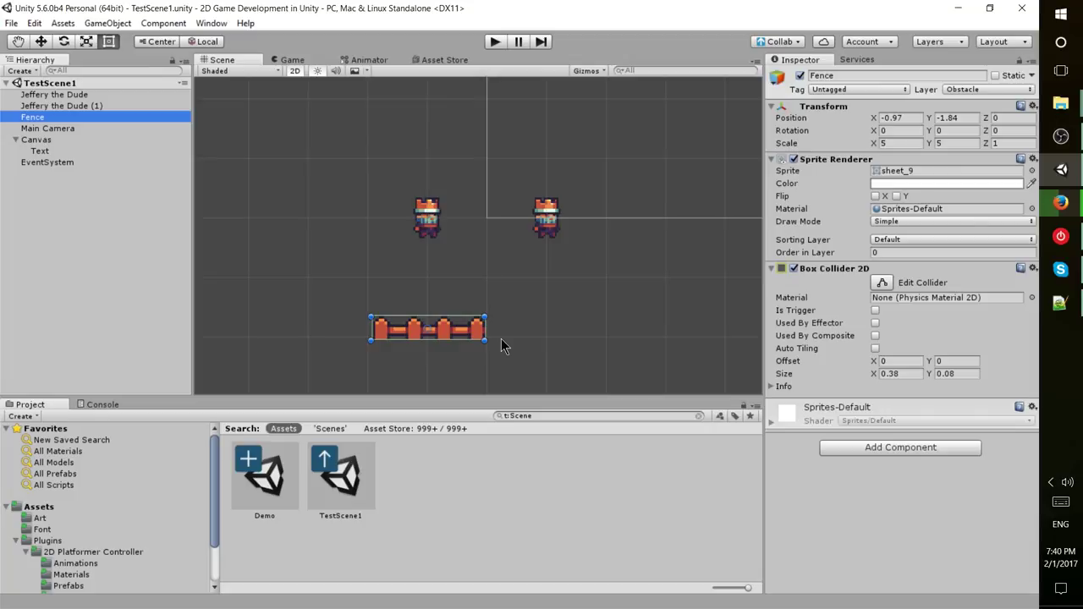
Select Jeffery the Dude and scroll down to its Controller 2D with Collision Mask Obstacle.
{"action": "left_click", "coordinate": [95, 96]}
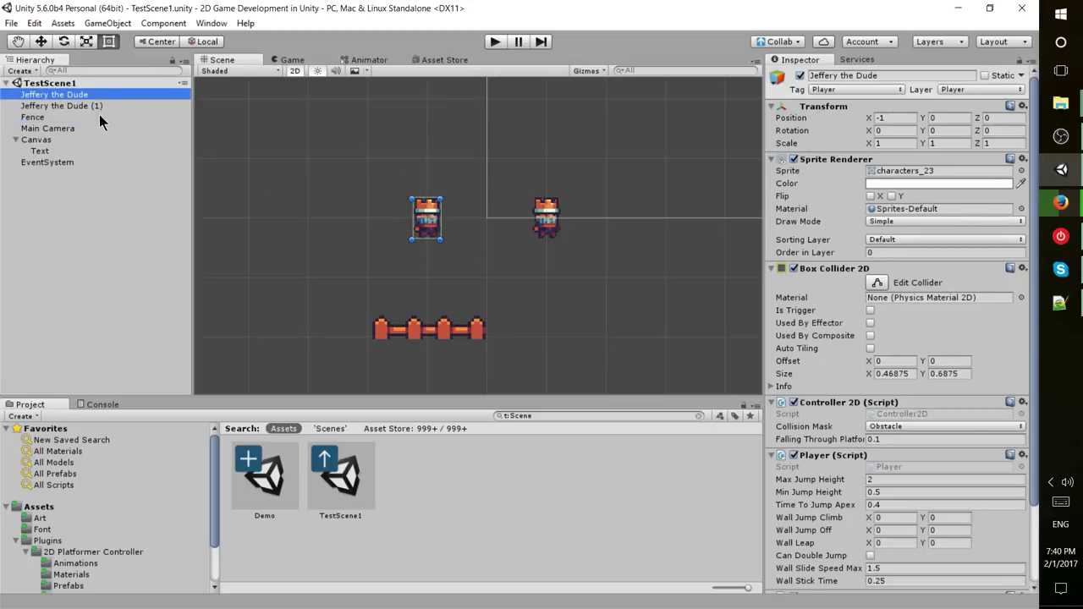
{"action": "left_click", "coordinate": [84, 118]}
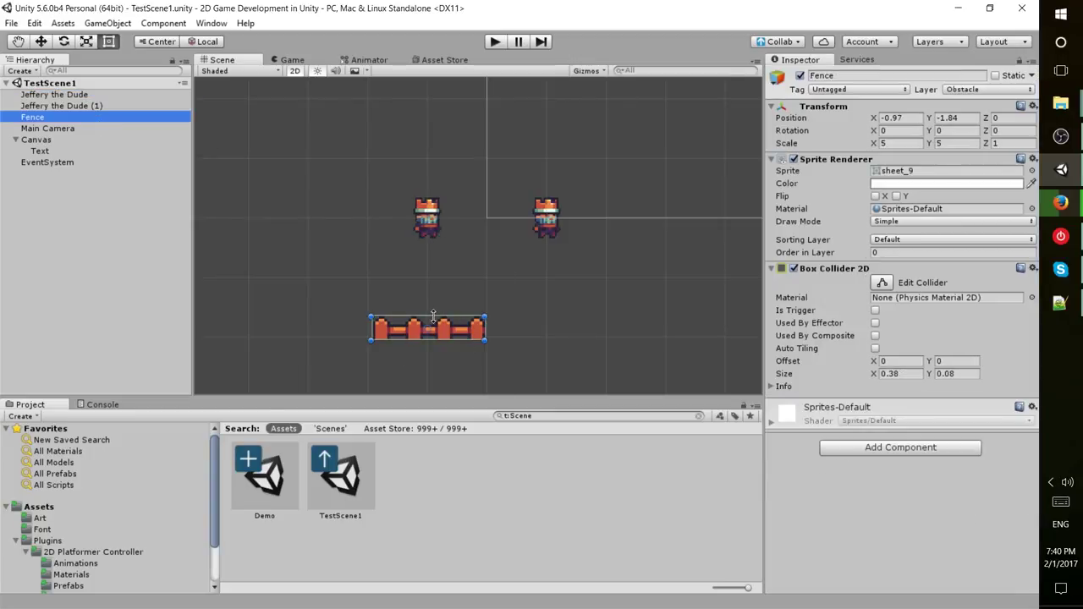
{"action": "left_click", "coordinate": [110, 87]}
{"action": "left_click", "coordinate": [106, 97]}
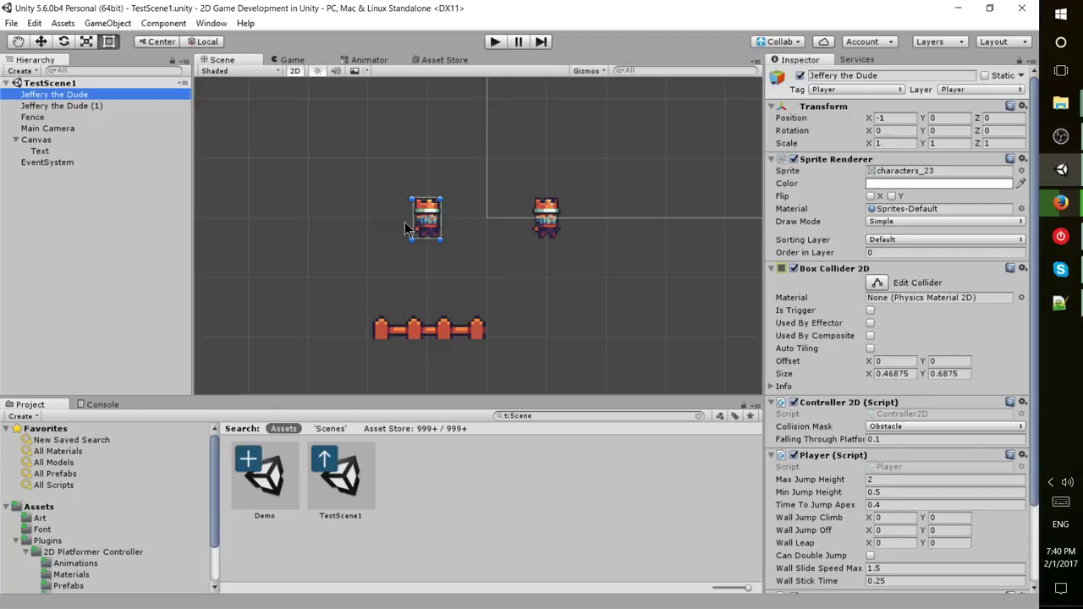
{"action": "scroll", "coordinate": [842, 292], "scroll_direction": "down", "scroll_amount": 3}
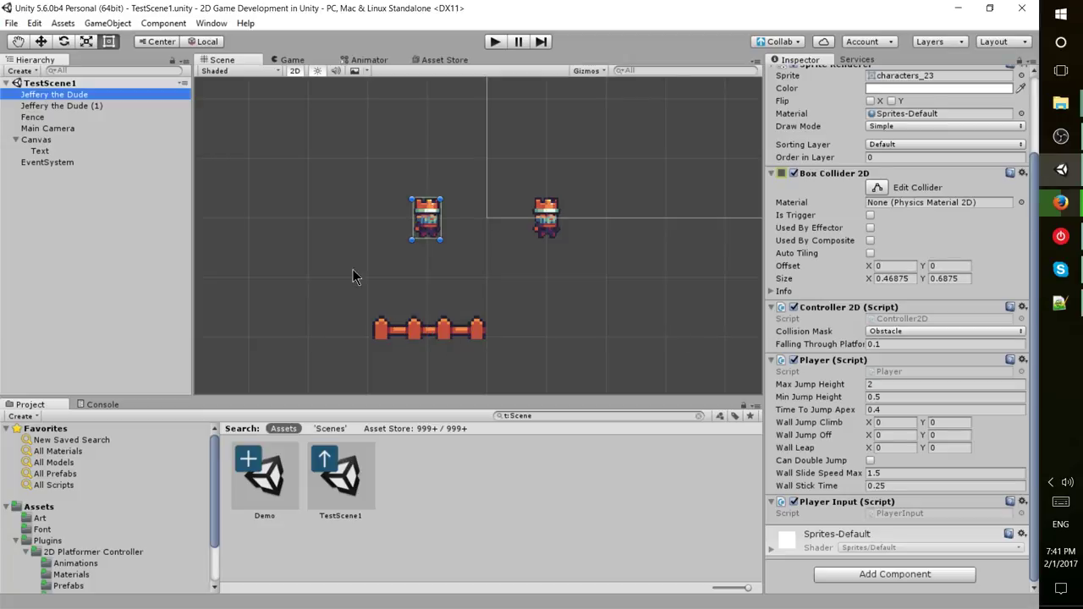
{"action": "left_click", "coordinate": [88, 116]}
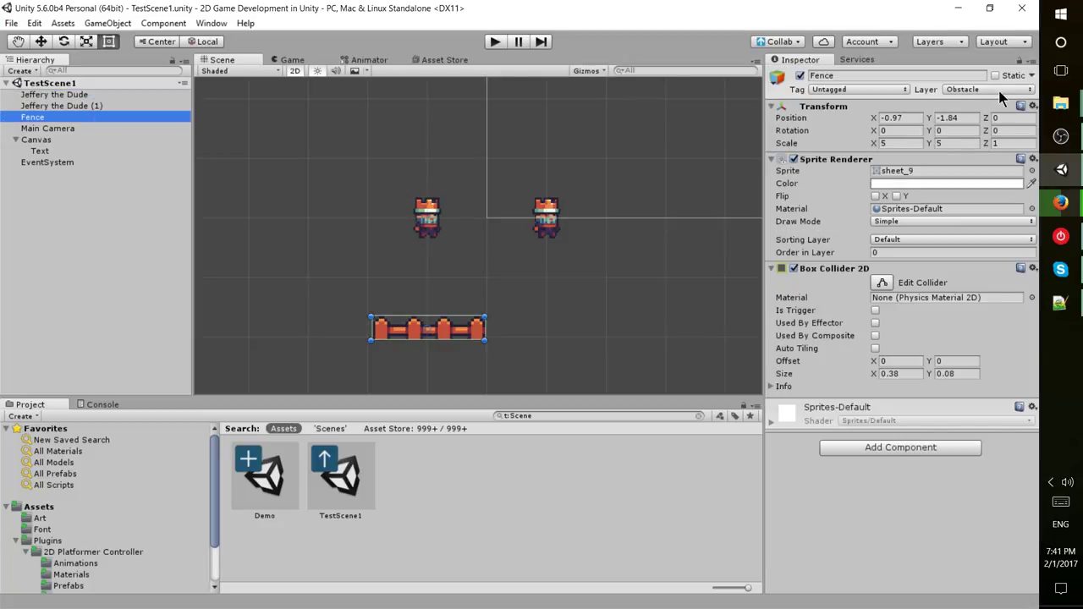
{"action": "left_click", "coordinate": [77, 94]}
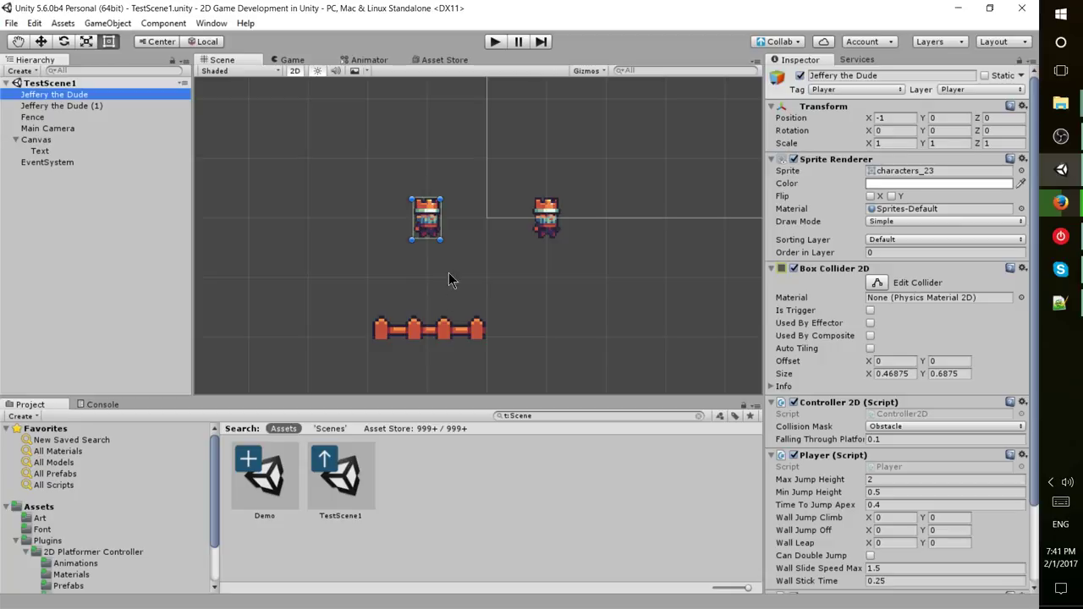
{"action": "scroll", "coordinate": [821, 351], "scroll_direction": "down", "scroll_amount": 3}
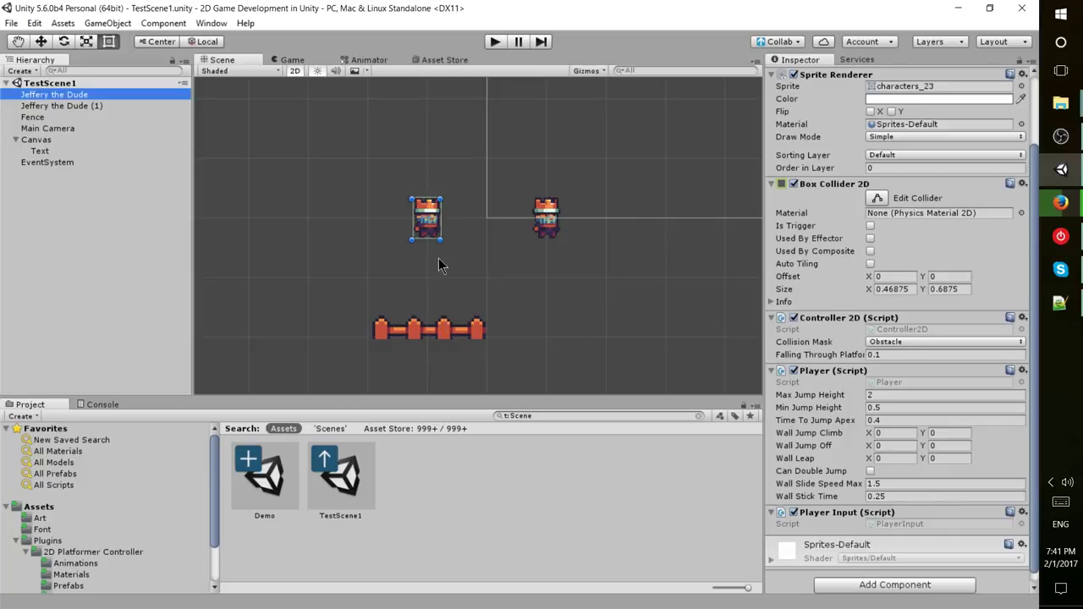
{"action": "scroll", "coordinate": [589, 330], "scroll_direction": "down", "scroll_amount": 5}
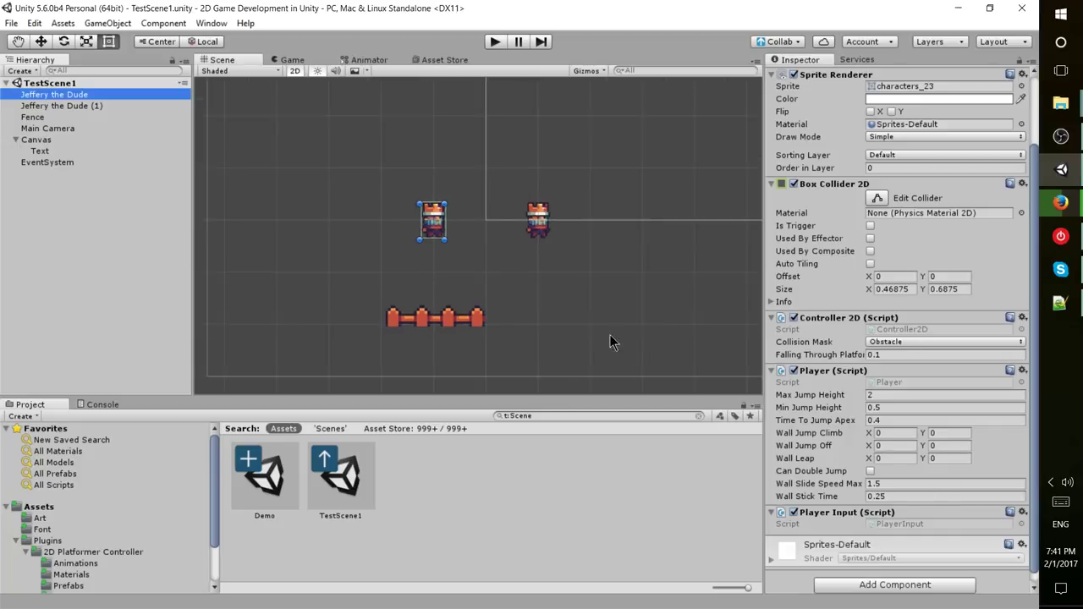
{"action": "scroll", "coordinate": [503, 309], "scroll_direction": "up", "scroll_amount": 6}
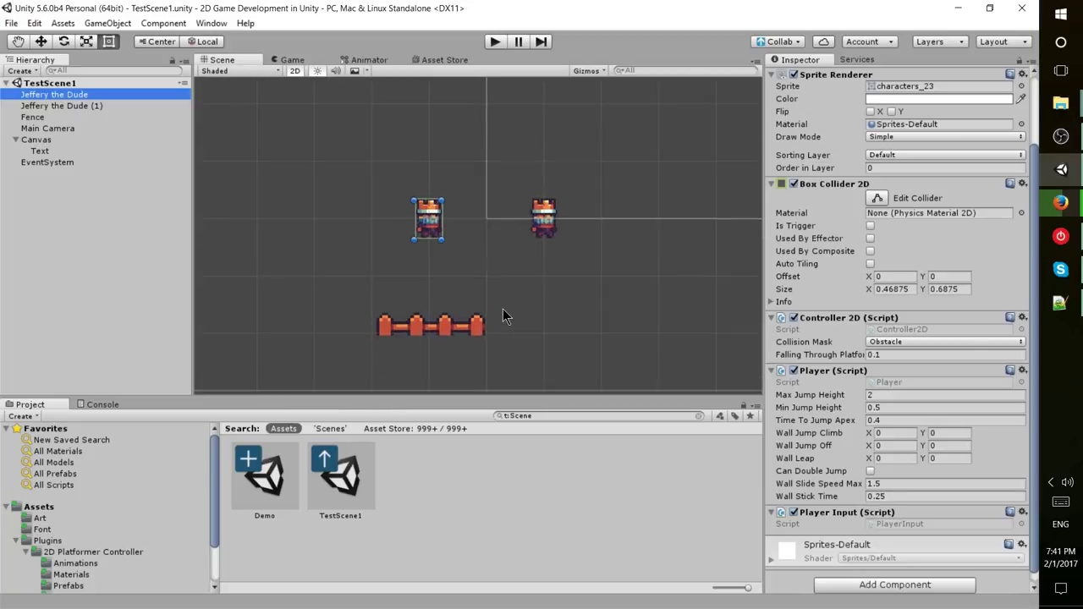
{"action": "scroll", "coordinate": [423, 351], "scroll_direction": "down", "scroll_amount": 1}
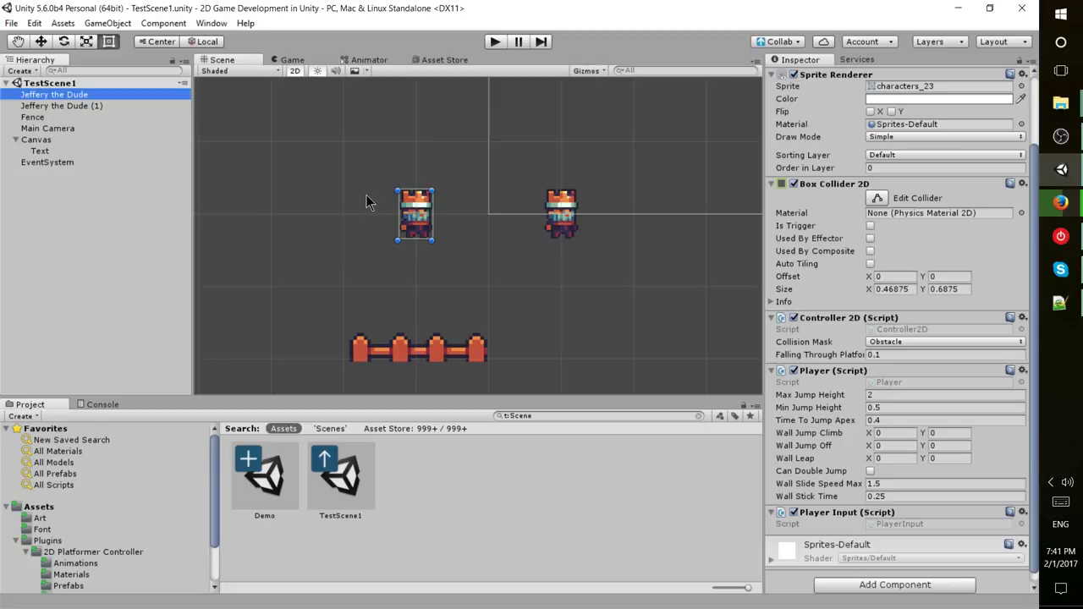
{"action": "left_click", "coordinate": [493, 42]}
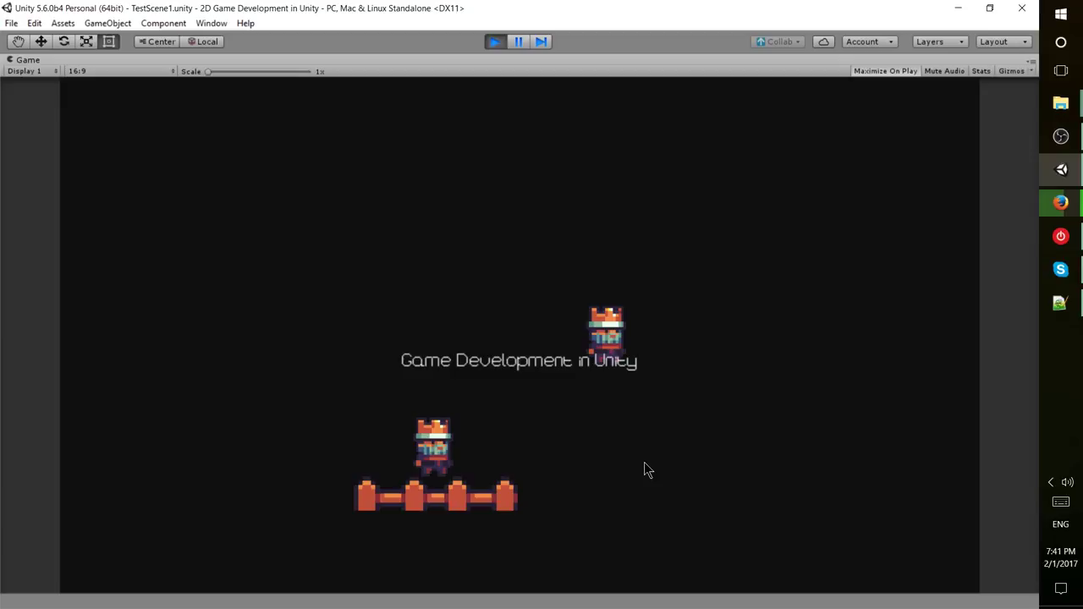
{"action": "key", "text": "Right"}
{"action": "key", "text": "Left"}
{"action": "key", "text": "Left"}
{"action": "key", "text": "Right"}
{"action": "key", "text": "space"}
{"action": "key", "text": "space"}
{"action": "key", "text": "Right"}
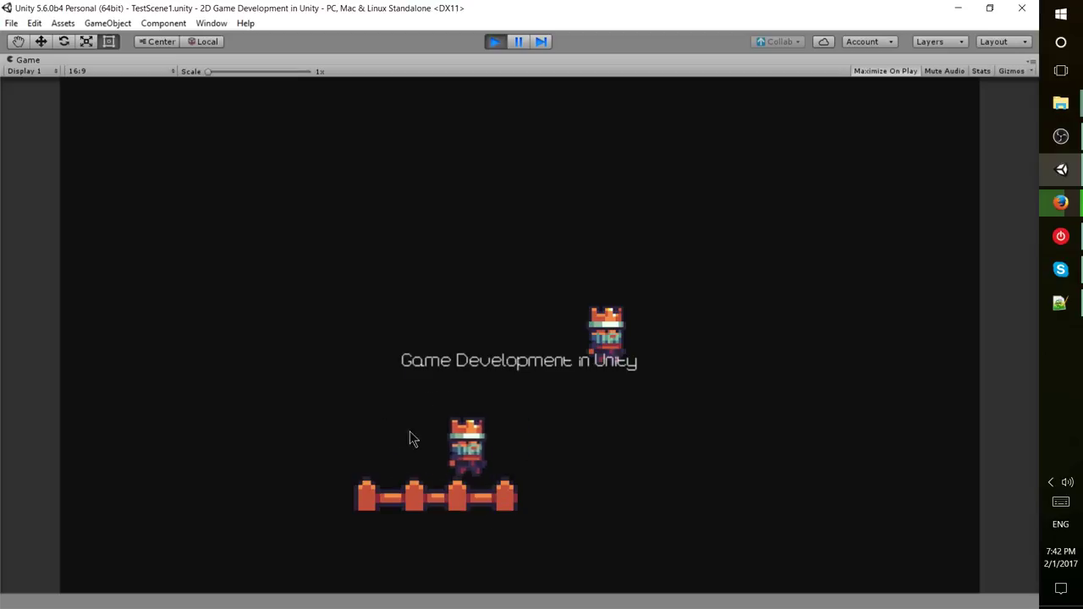
{"action": "key", "text": "Left"}
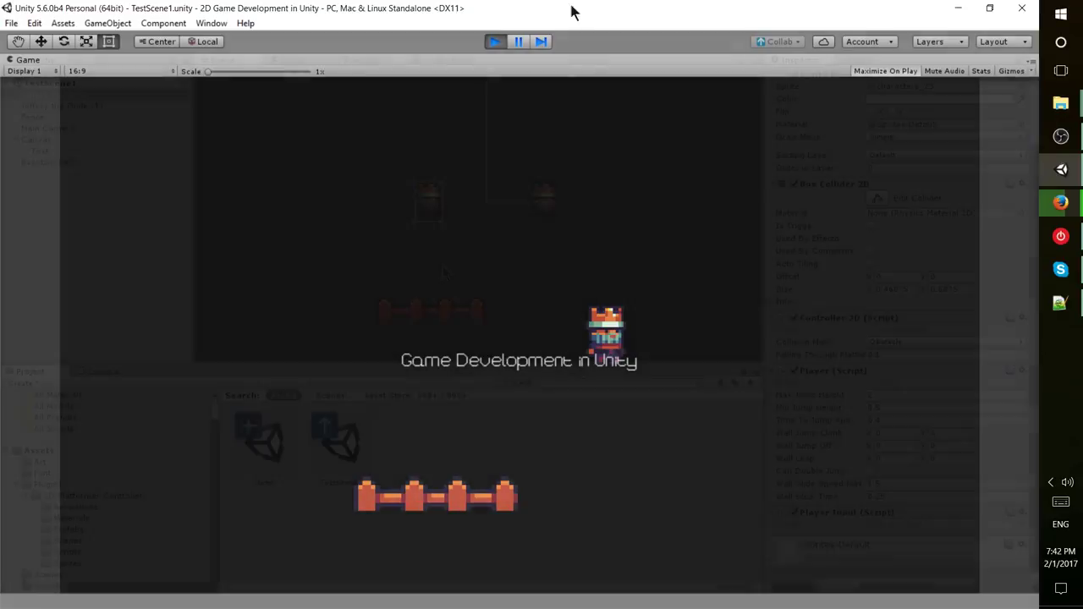
{"action": "left_click", "coordinate": [496, 43]}
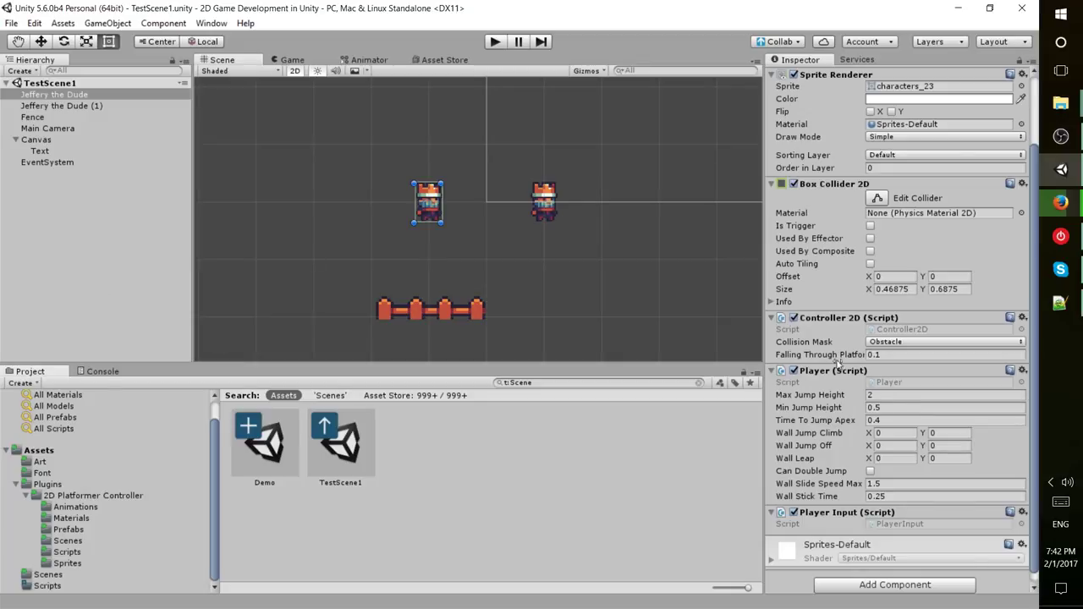
Remove the Player Input script from Jeffery the Dude.
{"action": "left_click", "coordinate": [1021, 370]}
{"action": "left_click", "coordinate": [978, 410]}
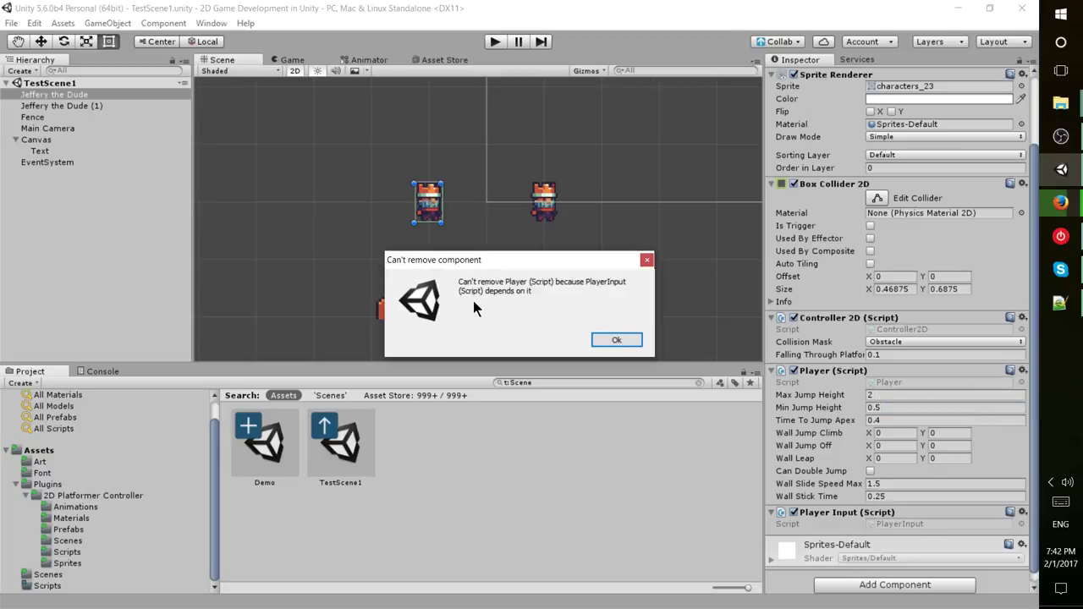
{"action": "left_click", "coordinate": [616, 339]}
{"action": "left_click", "coordinate": [1022, 512]}
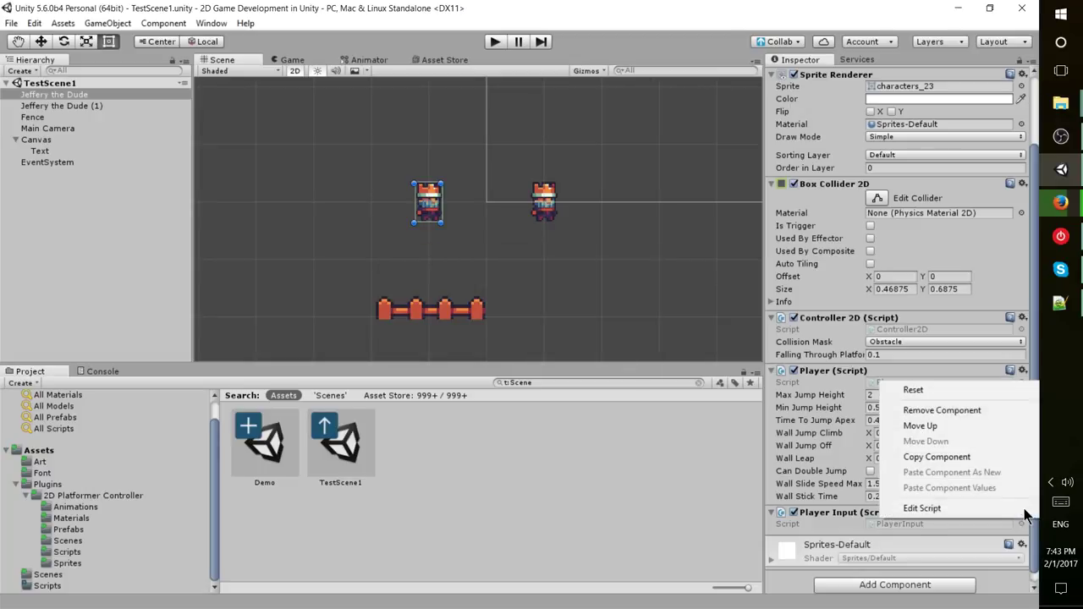
{"action": "left_click", "coordinate": [1002, 412]}
Remove the Player script from Jeffery the Dude.
{"action": "left_click", "coordinate": [1022, 334]}
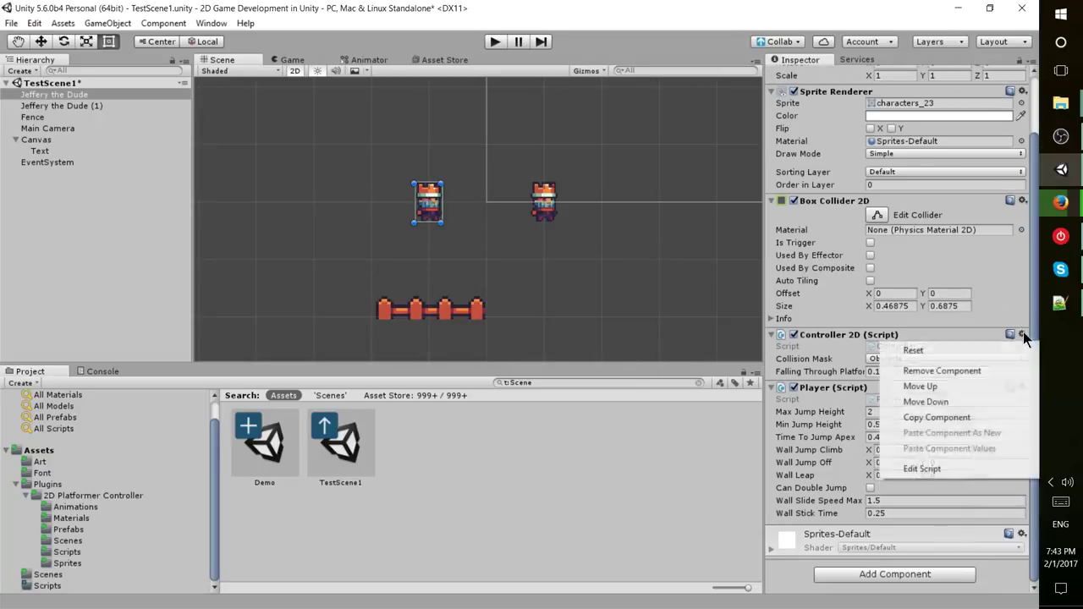
{"action": "left_click", "coordinate": [965, 372]}
{"action": "left_click", "coordinate": [629, 340]}
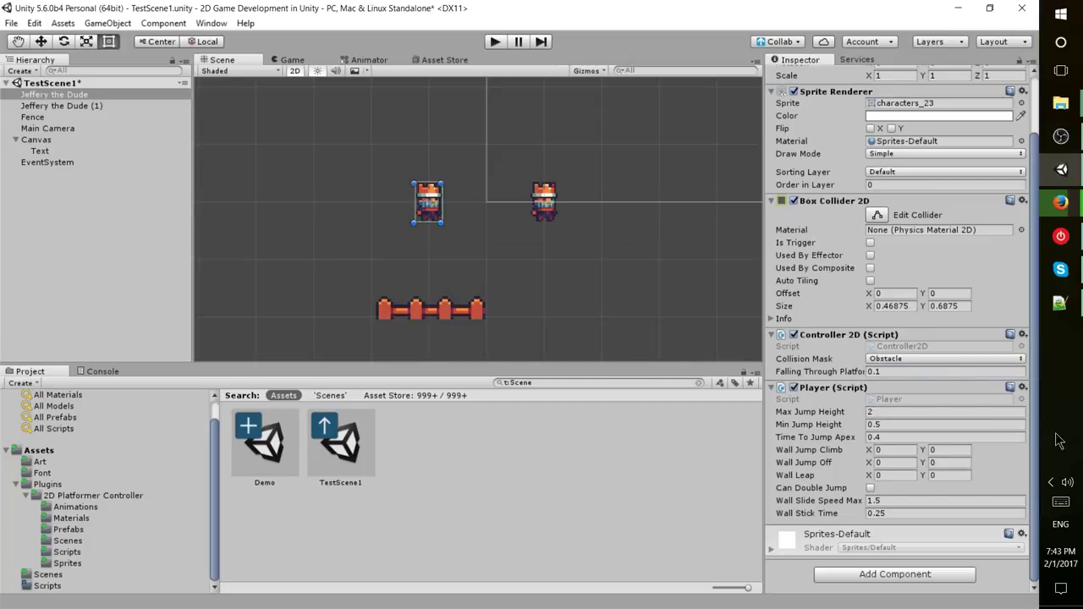
{"action": "left_click", "coordinate": [1021, 386]}
{"action": "left_click", "coordinate": [966, 427]}
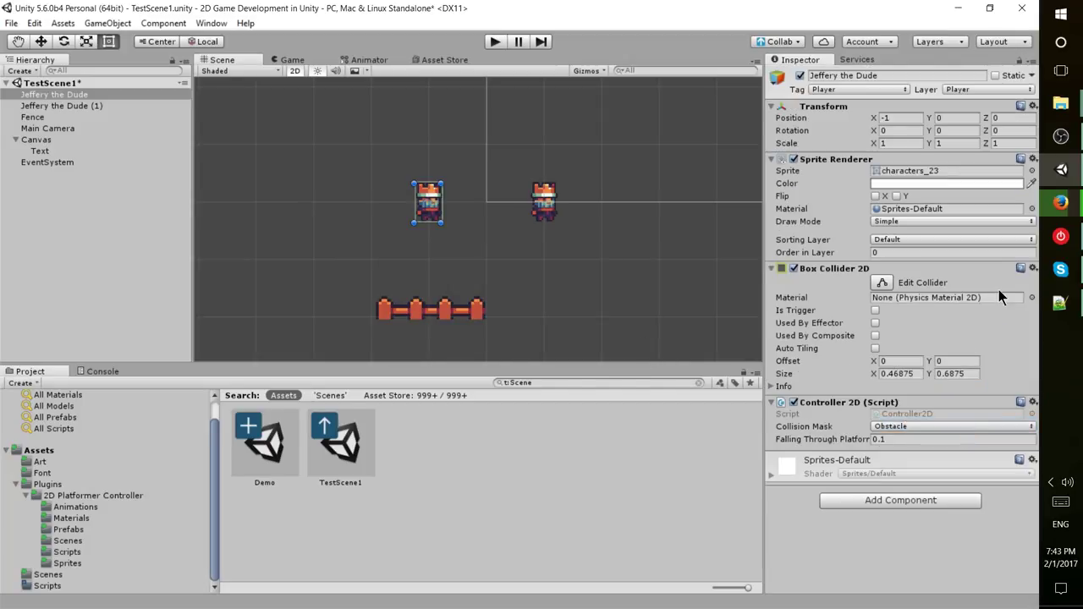
Remove the Controller 2D script and the Box Collider 2D.
{"action": "left_click", "coordinate": [1032, 402]}
{"action": "left_click", "coordinate": [945, 438]}
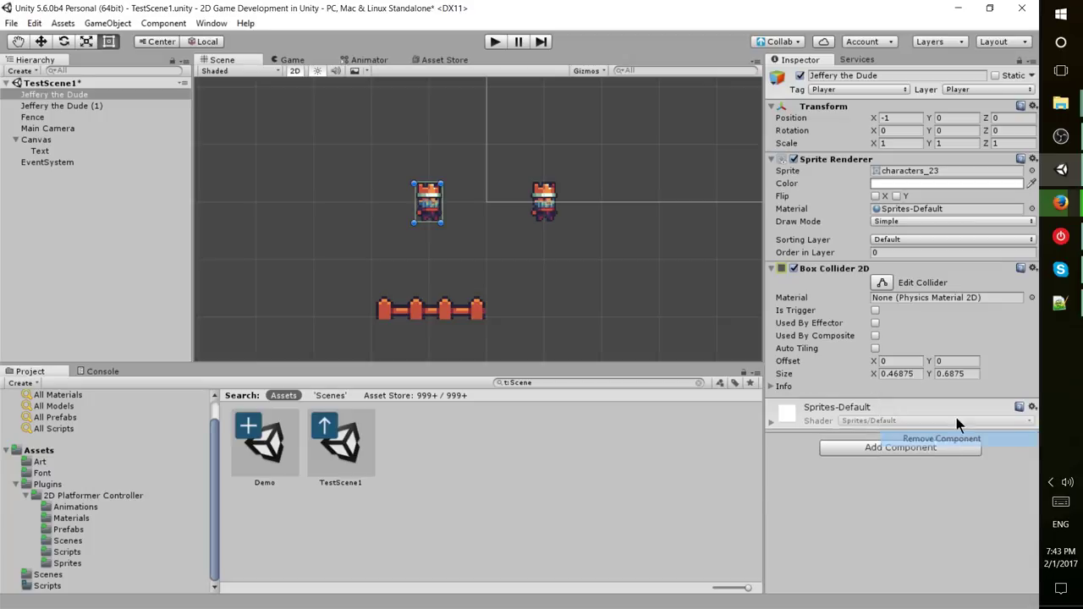
{"action": "left_click", "coordinate": [1032, 267]}
{"action": "left_click", "coordinate": [946, 302]}
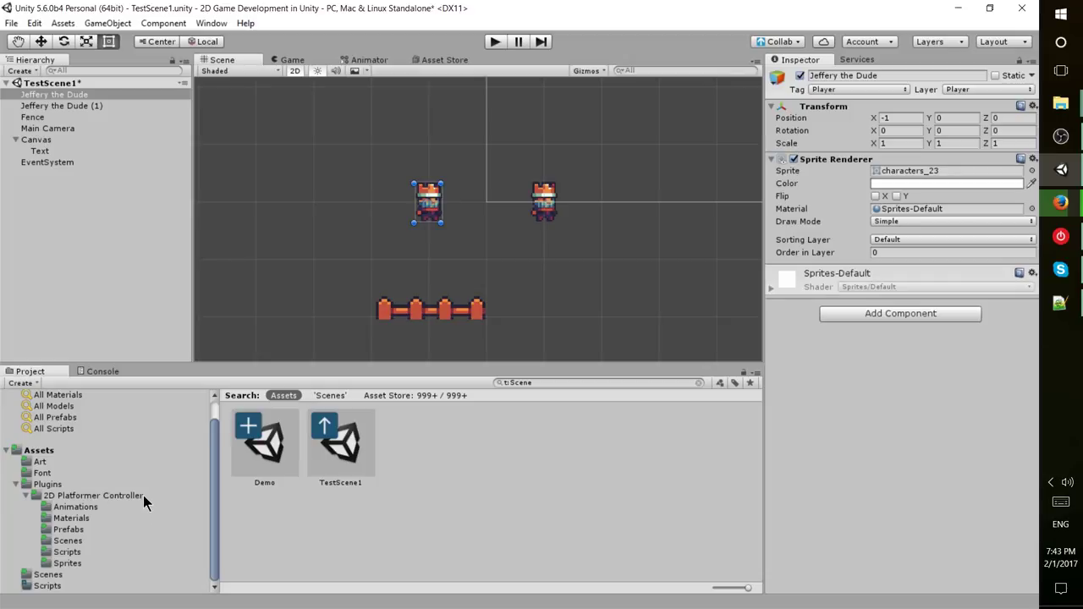
Drag the Player script from 2D Platformer Controller/Scripts onto Jeffery the Dude's Inspector.
{"action": "left_click", "coordinate": [66, 496]}
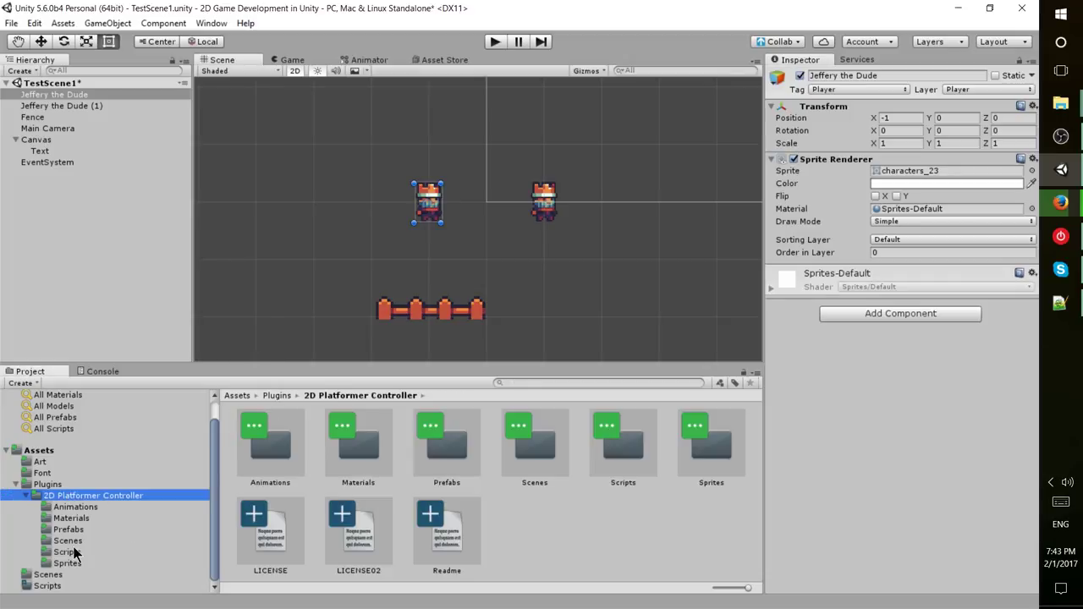
{"action": "left_click", "coordinate": [68, 552]}
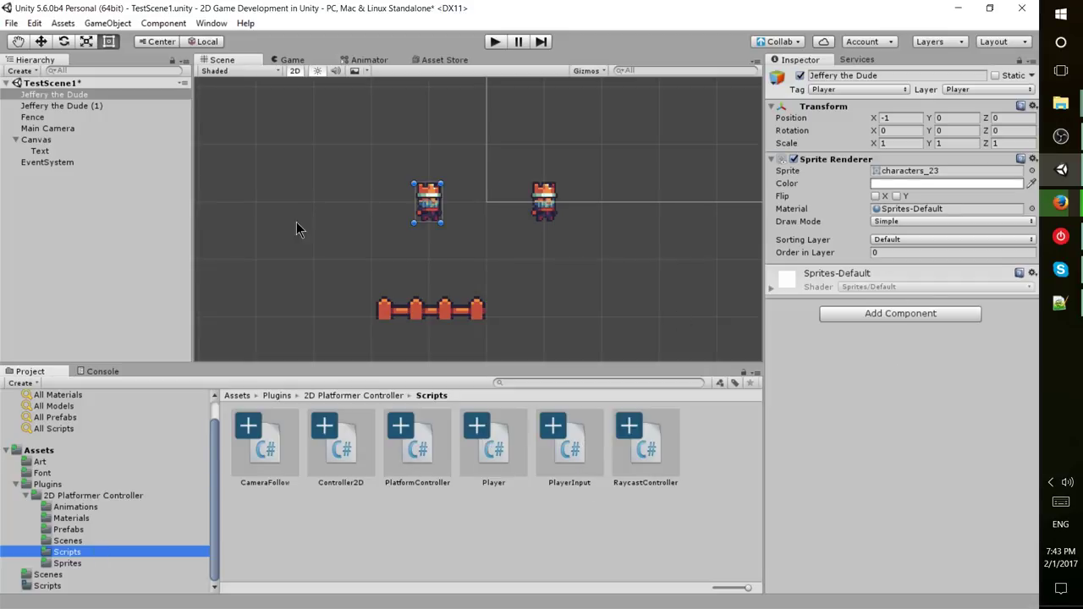
{"action": "left_click", "coordinate": [102, 96]}
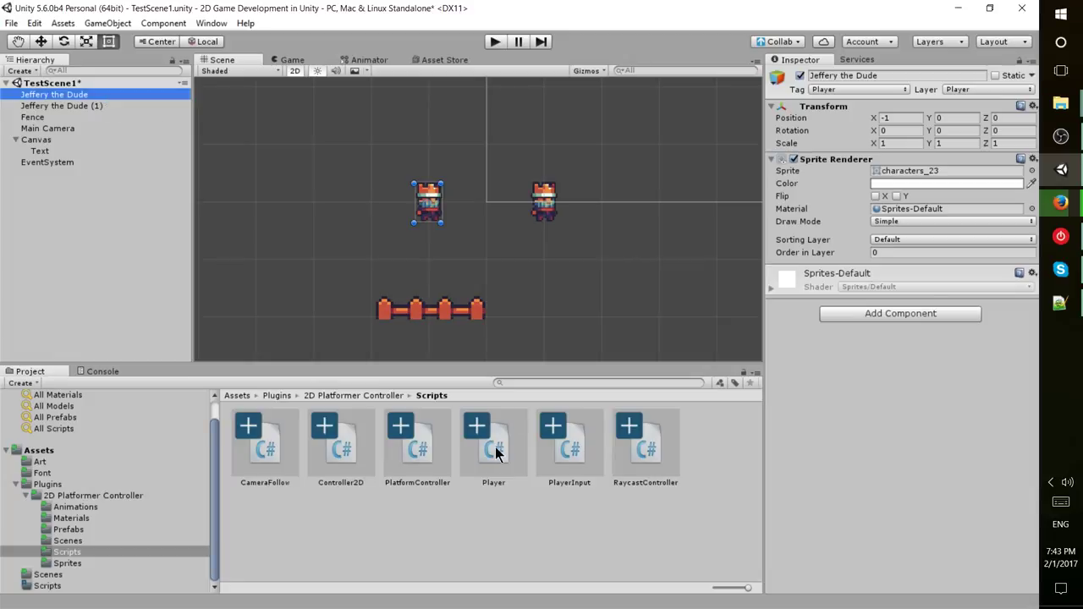
{"action": "left_click_drag", "start_coordinate": [495, 447], "coordinate": [895, 356]}
{"action": "scroll", "coordinate": [902, 395], "scroll_direction": "down", "scroll_amount": 2}
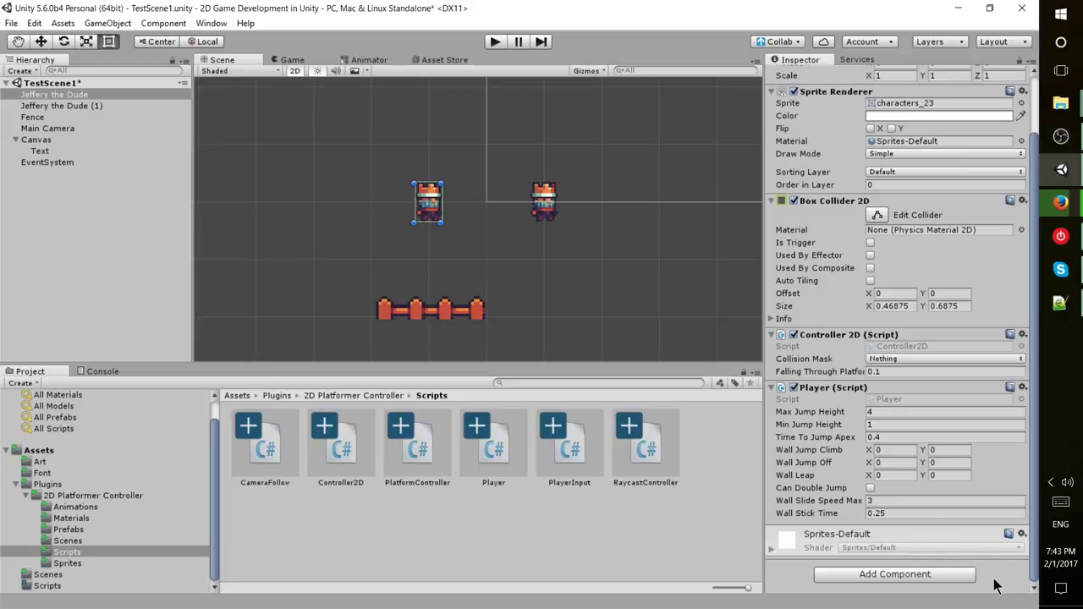
Add the Player Input script to Jeffery the Dude through a 'player' component search.
{"action": "left_click", "coordinate": [891, 582]}
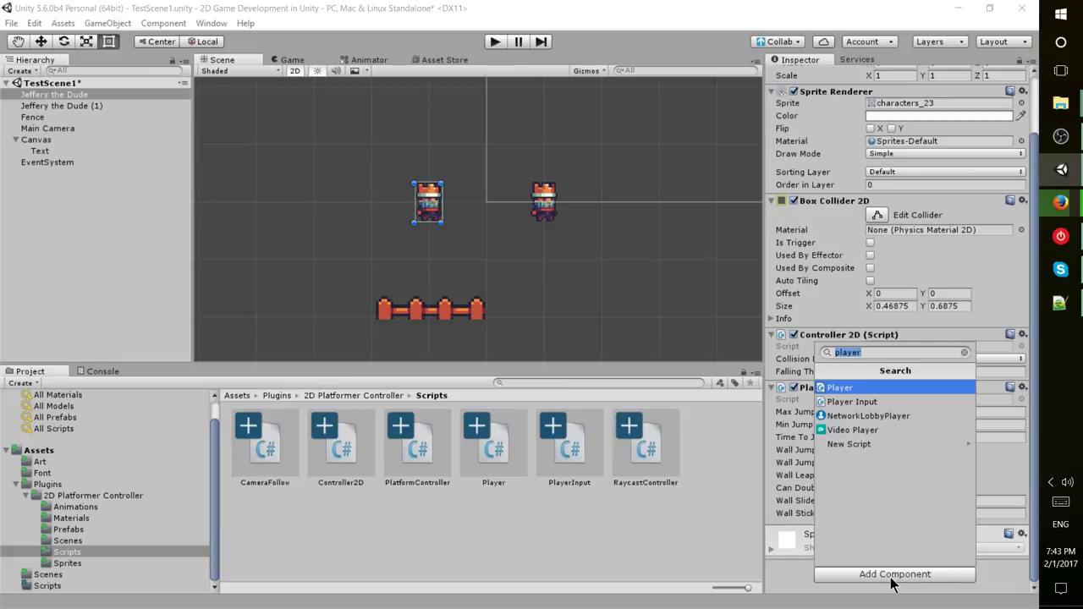
{"action": "key", "text": "BackSpace"}
{"action": "type", "text": "player"}
{"action": "key", "text": "Down"}
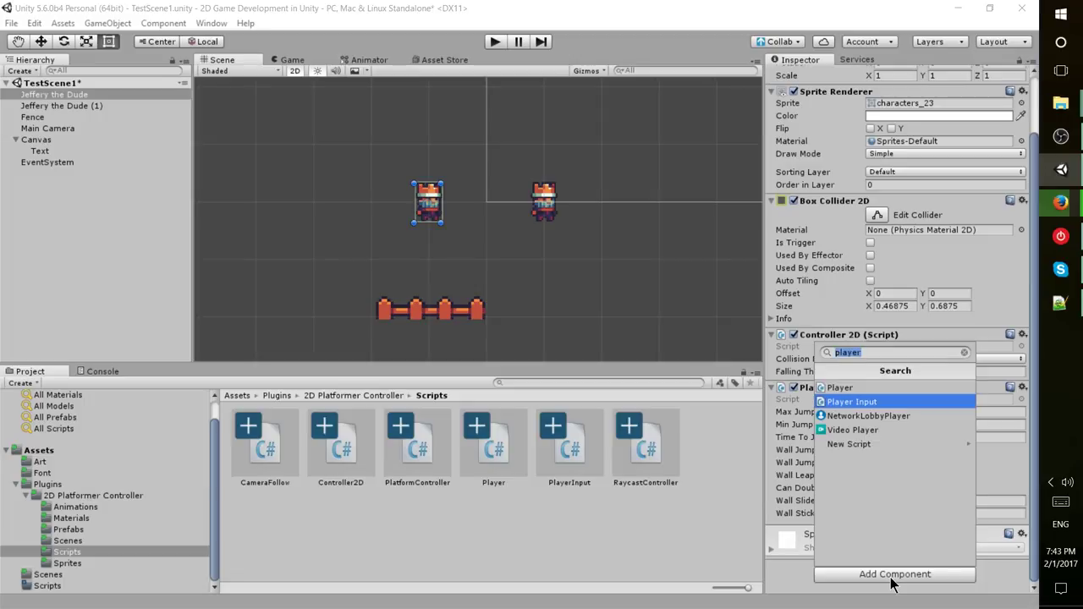
{"action": "key", "text": "Return"}
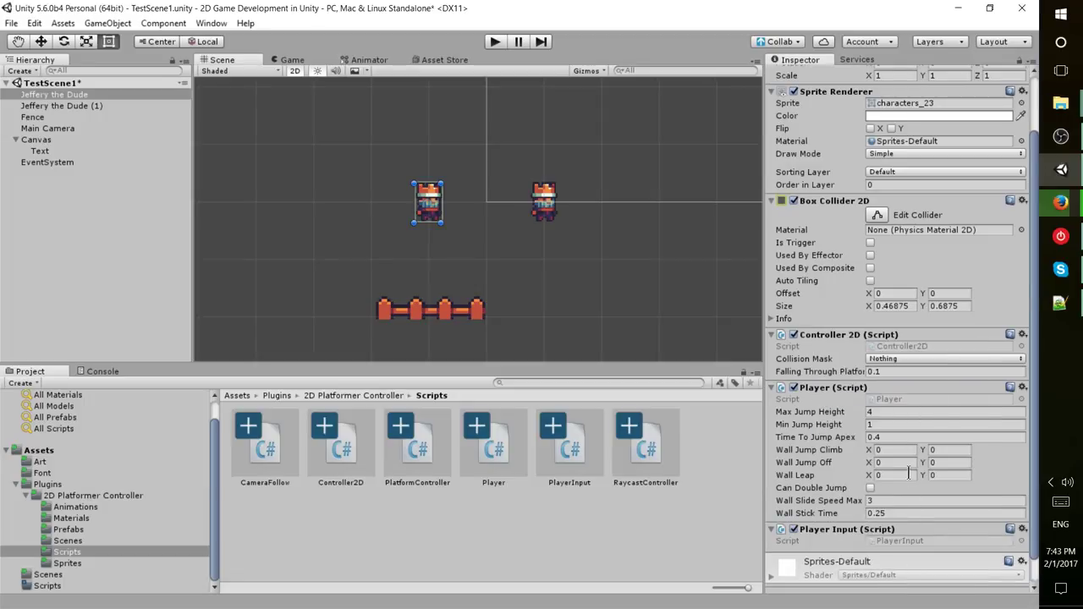
{"action": "scroll", "coordinate": [905, 473], "scroll_direction": "down", "scroll_amount": 1}
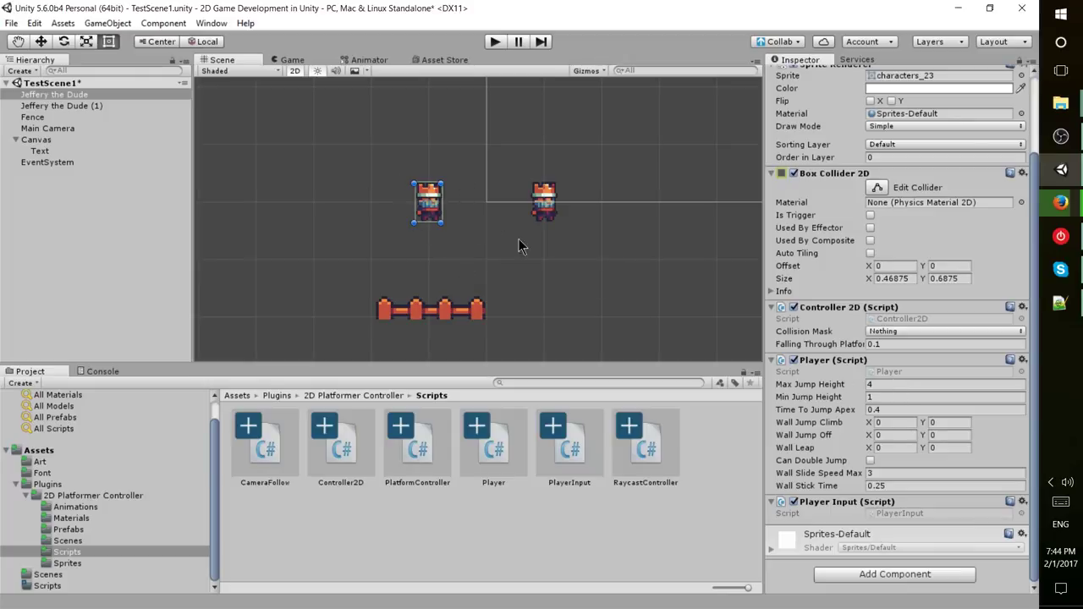
Enter Max Jump Height 2, Min Jump Height 0.5, Wall Slide Speed Max 1.5, Collision Mask Obstacle.
{"action": "left_click", "coordinate": [910, 386]}
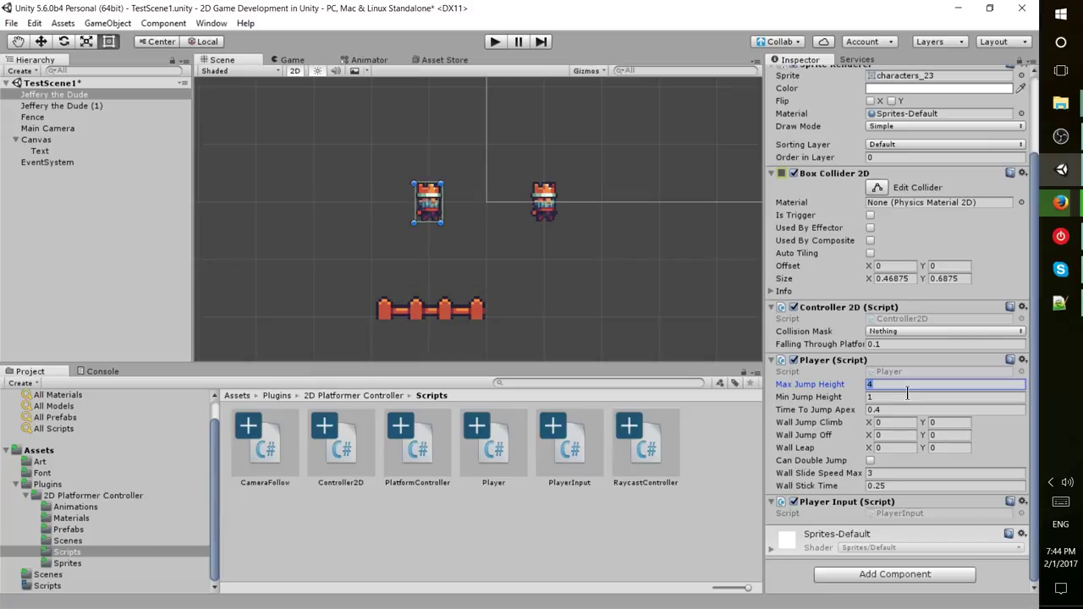
{"action": "type", "text": "2"}
{"action": "left_click", "coordinate": [906, 397]}
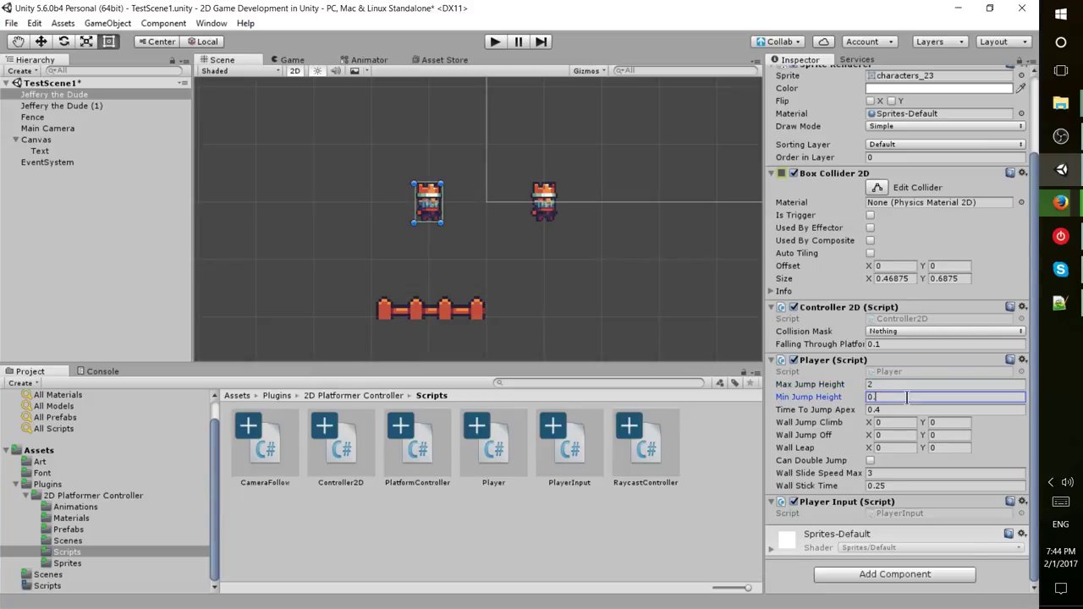
{"action": "type", "text": "0.5"}
{"action": "left_click", "coordinate": [898, 473]}
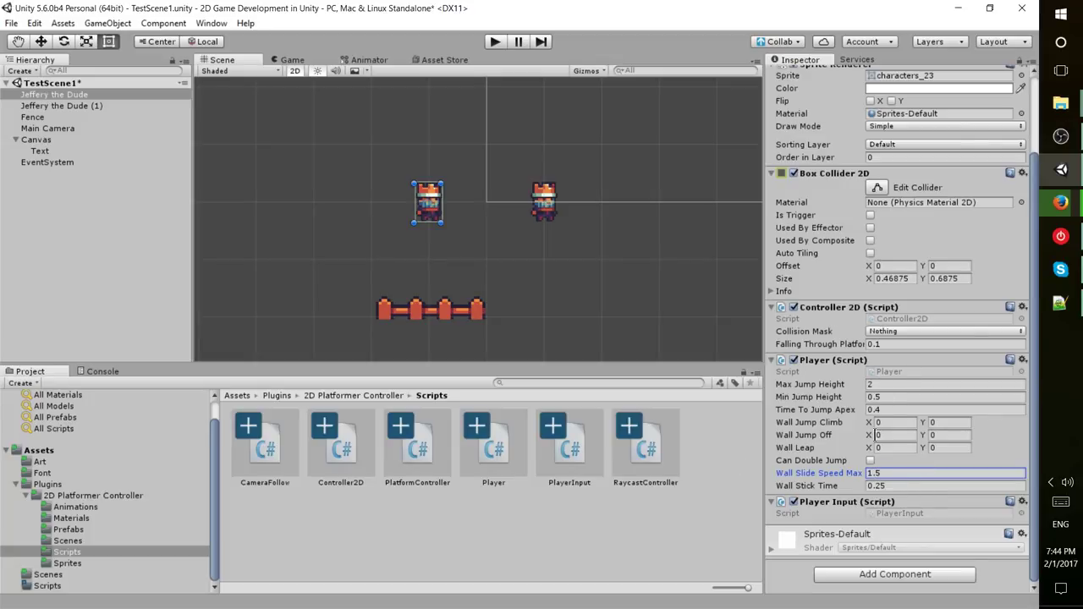
{"action": "left_click", "coordinate": [881, 331]}
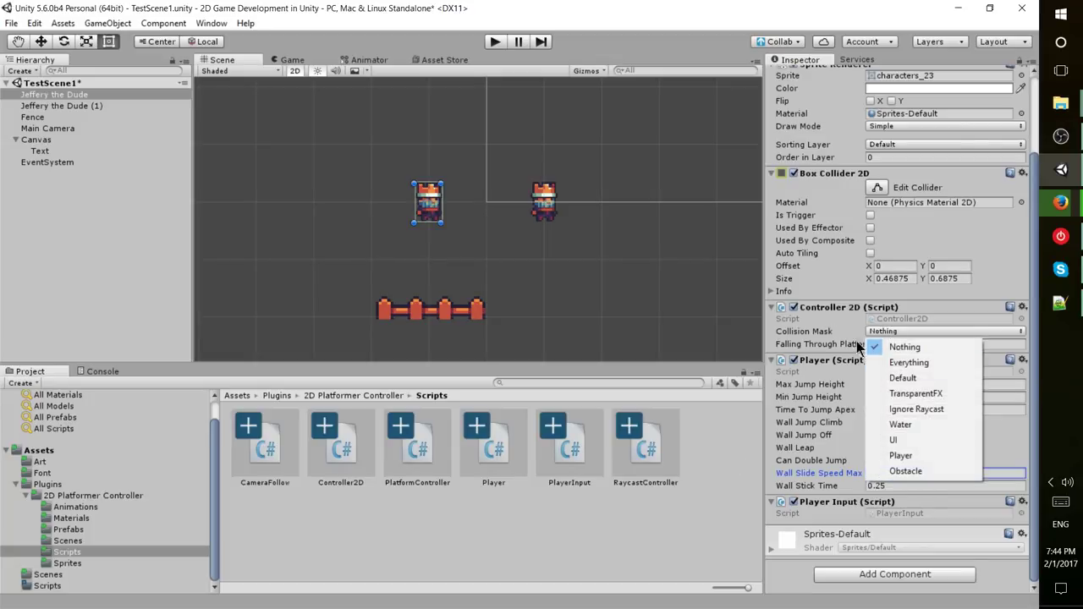
{"action": "left_click", "coordinate": [922, 477]}
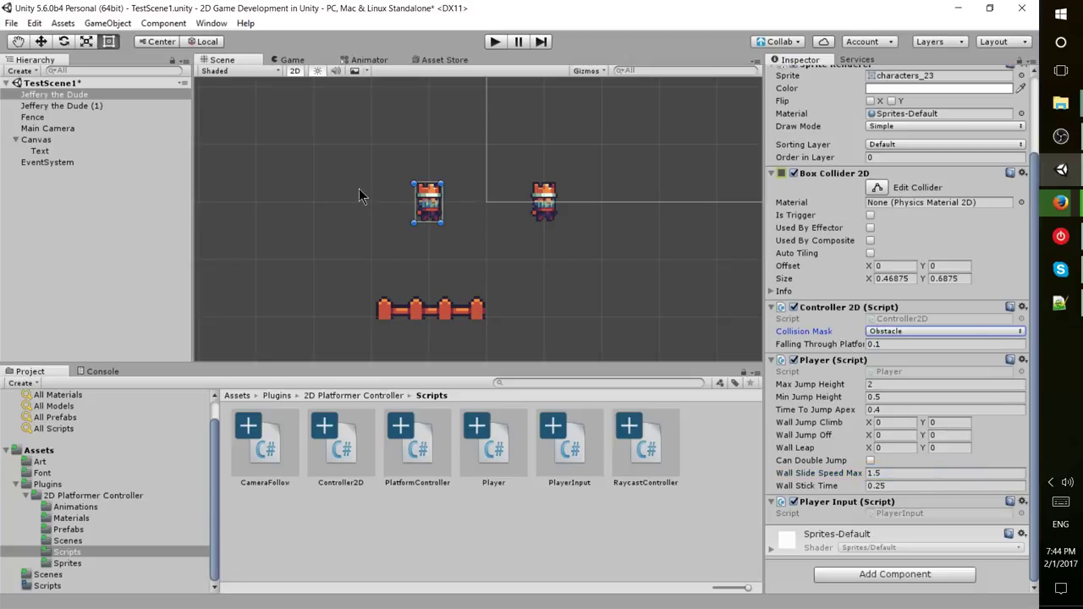
Select Jeffery the Dude (1), comparing it with the original character's components.
{"action": "left_click", "coordinate": [525, 218]}
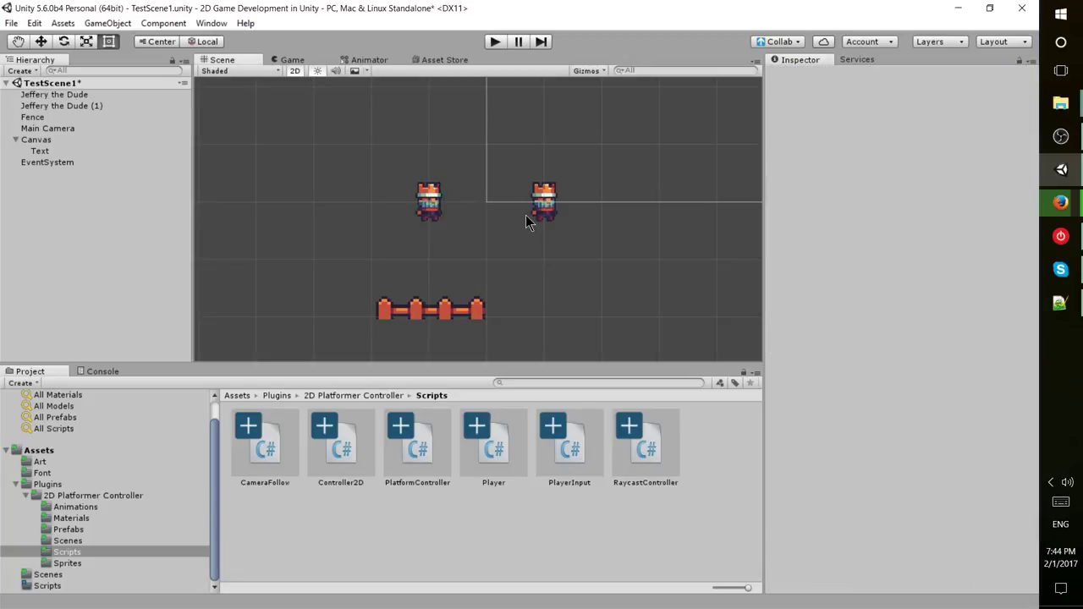
{"action": "left_click", "coordinate": [58, 105]}
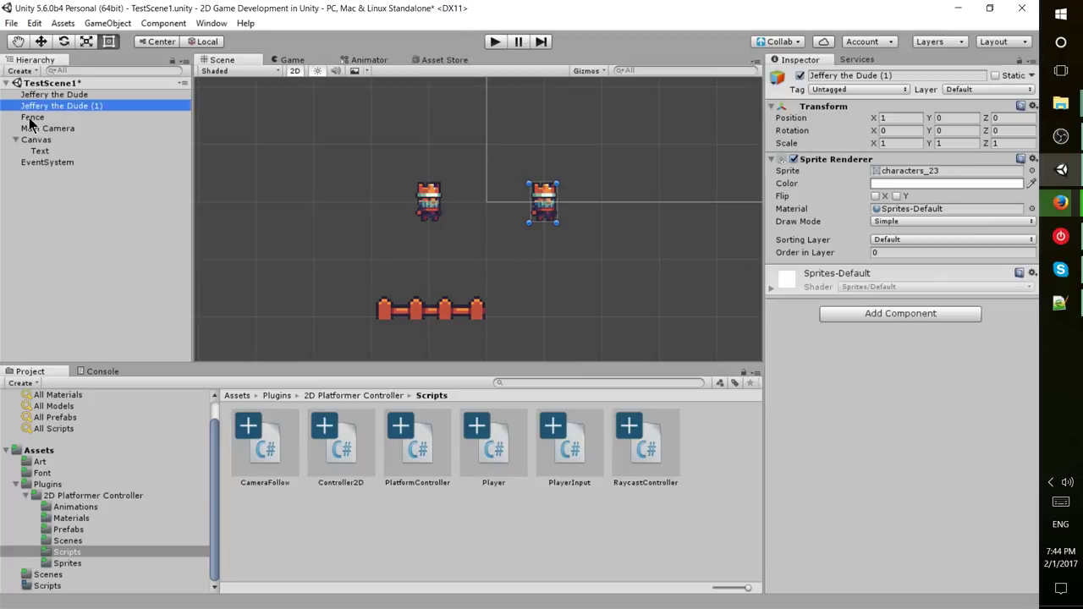
{"action": "left_click", "coordinate": [100, 95]}
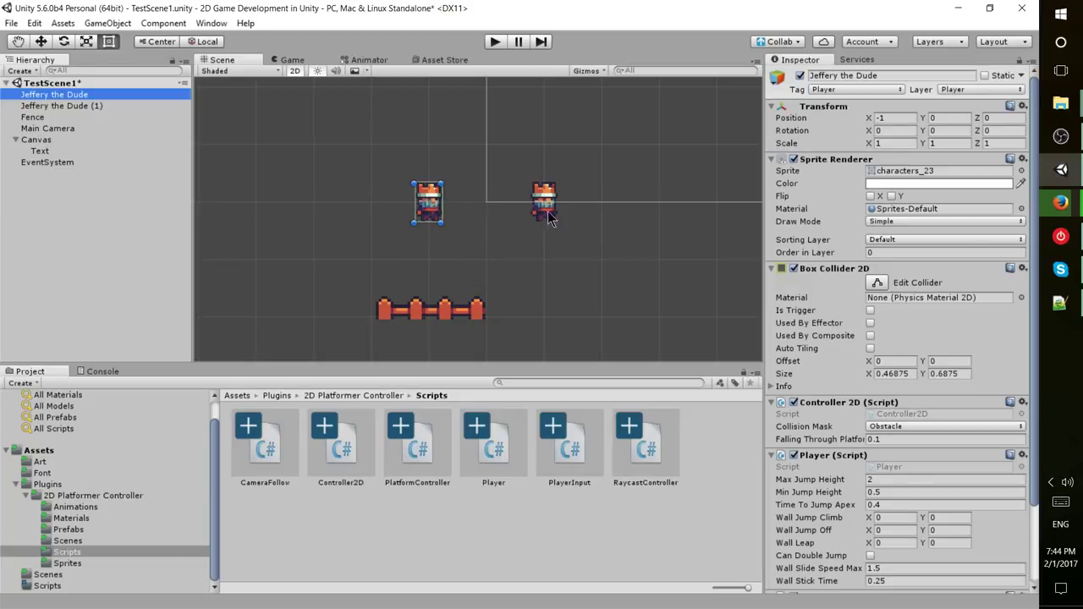
{"action": "left_click", "coordinate": [61, 107]}
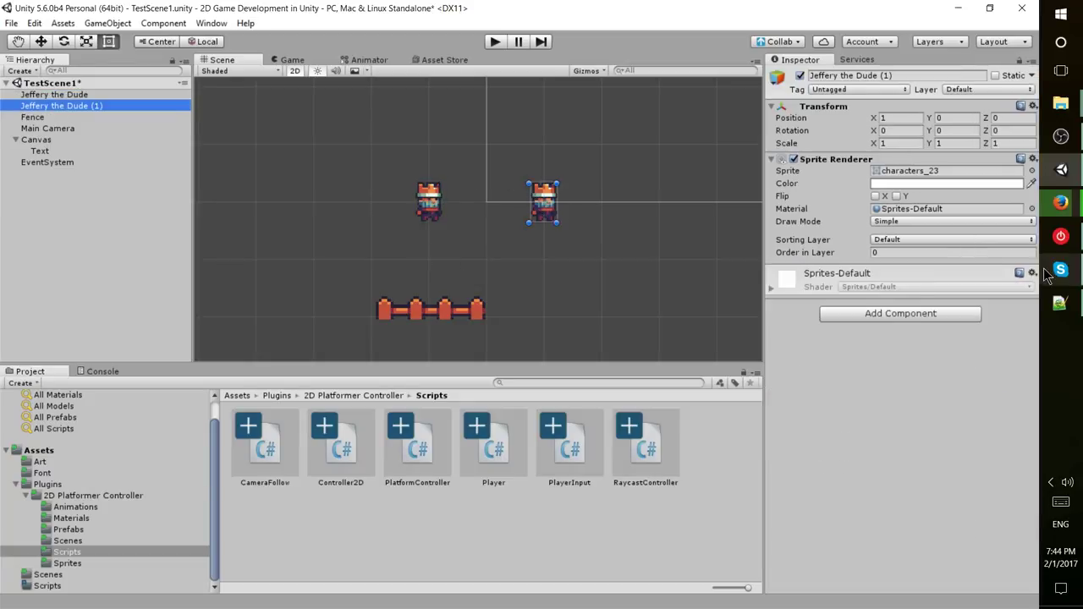
Add a Box Collider 2D, sized 0.46875 by 0.6875, to Jeffery the Dude (1).
{"action": "left_click", "coordinate": [884, 314]}
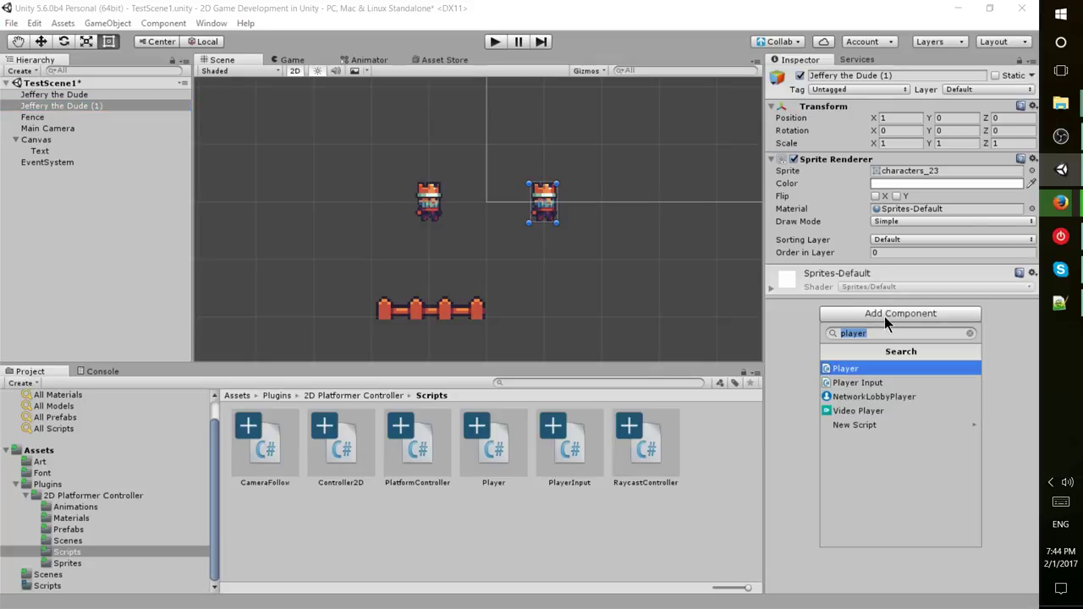
{"action": "type", "text": "box"}
{"action": "key", "text": "Down"}
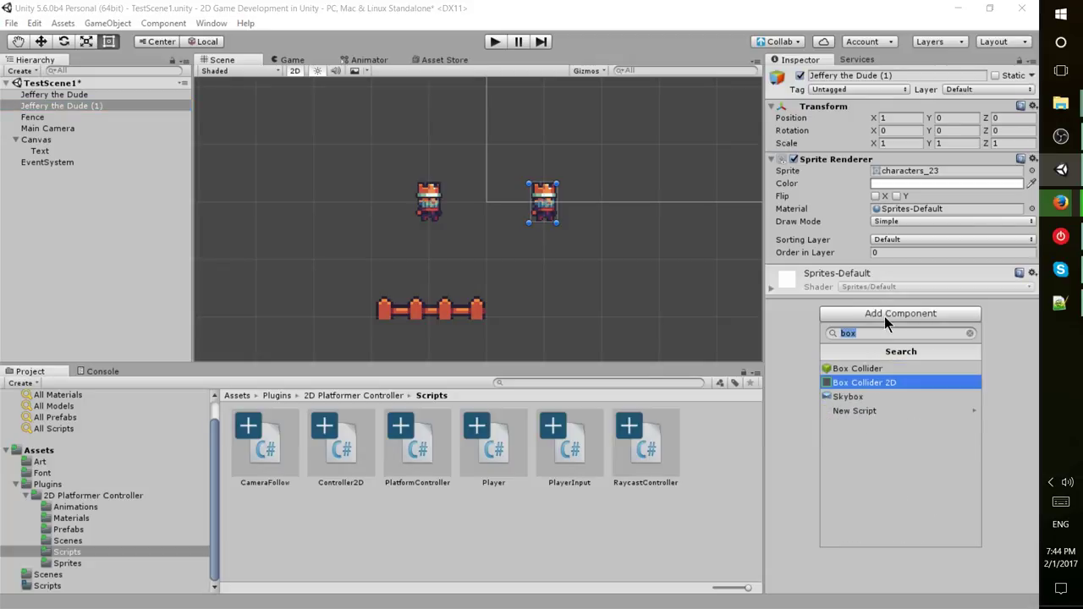
{"action": "left_click", "coordinate": [896, 384]}
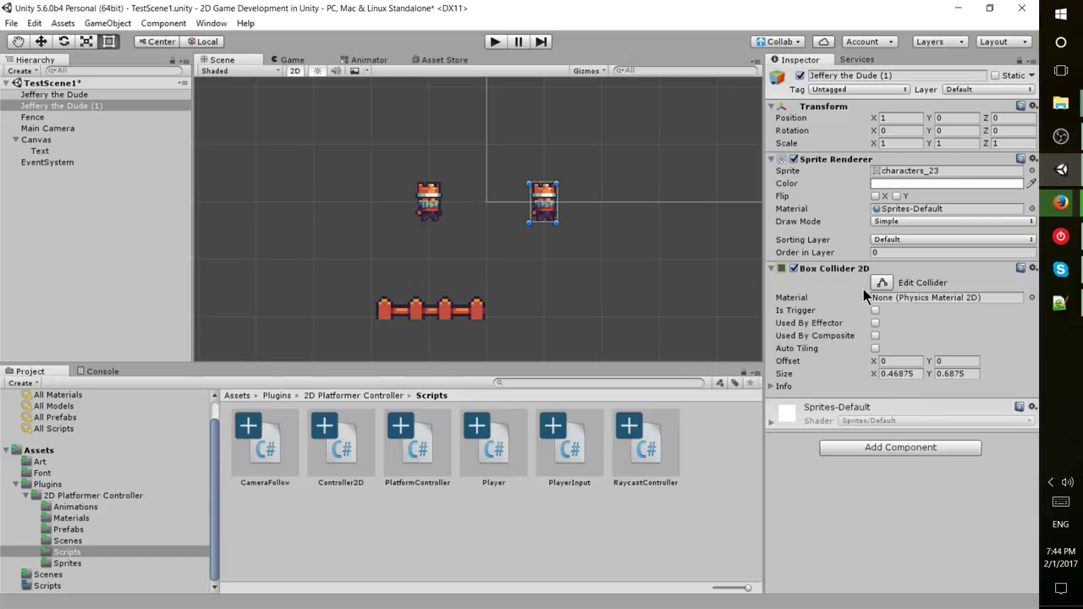
{"action": "scroll", "coordinate": [652, 290], "scroll_direction": "up", "scroll_amount": 2}
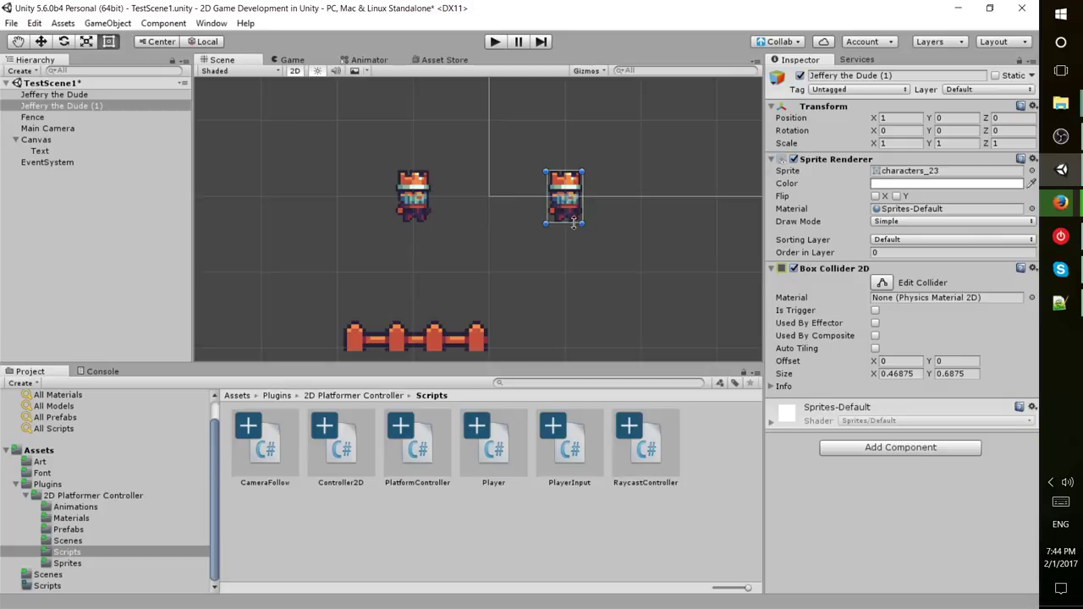
{"action": "scroll", "coordinate": [582, 256], "scroll_direction": "down", "scroll_amount": 2}
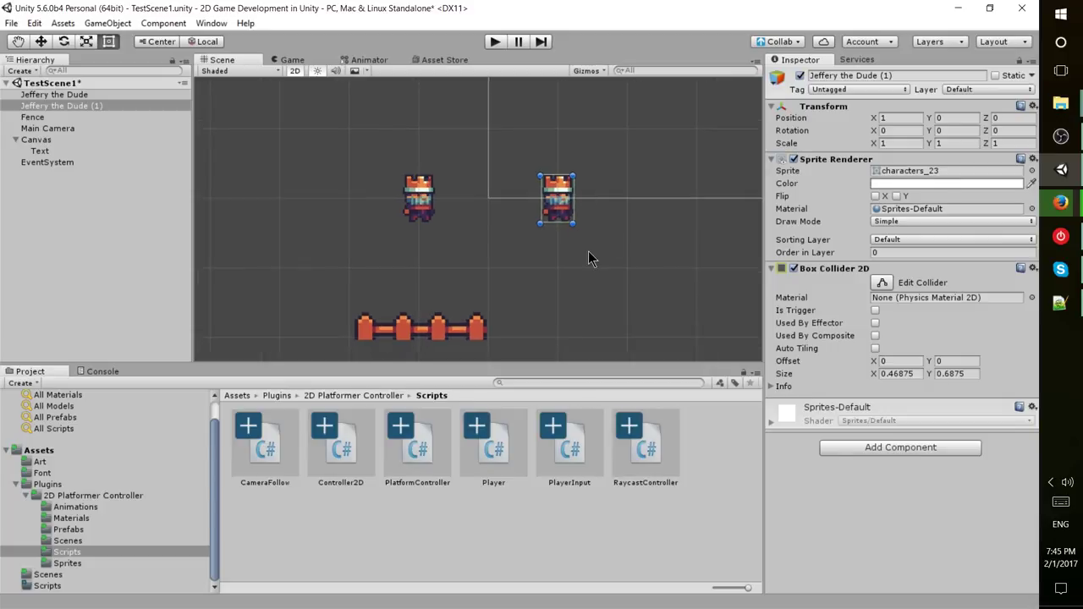
{"action": "scroll", "coordinate": [588, 256], "scroll_direction": "down", "scroll_amount": 2}
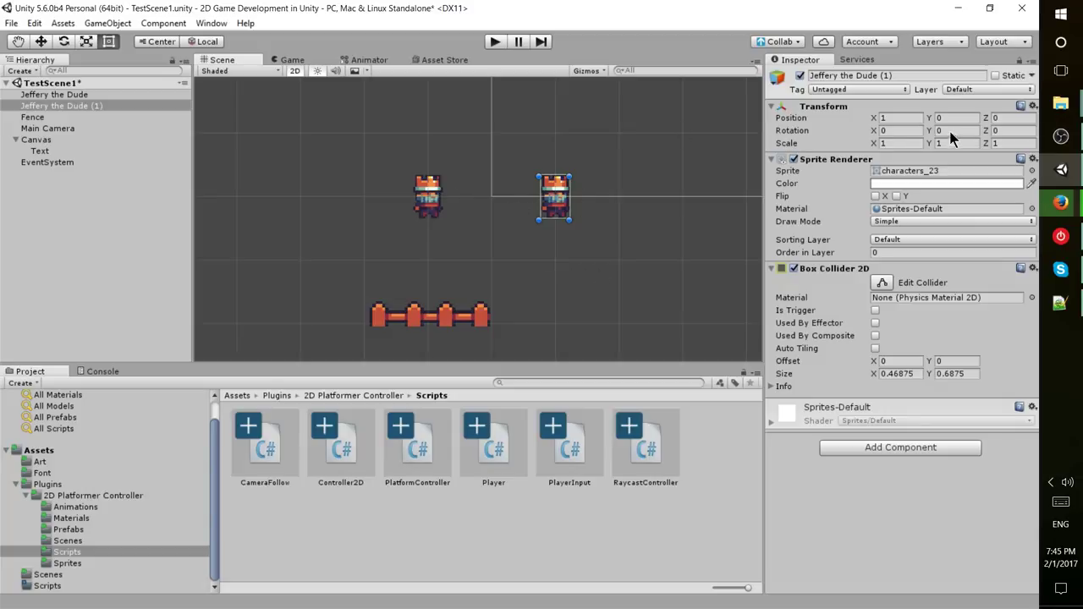
{"action": "left_click", "coordinate": [495, 43]}
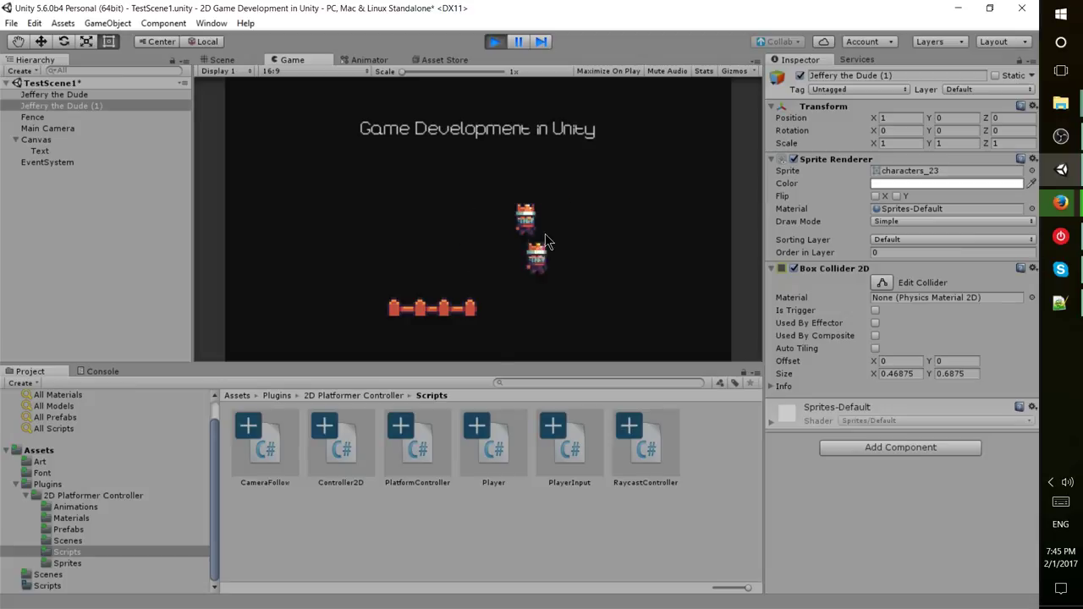
{"action": "left_click", "coordinate": [495, 42]}
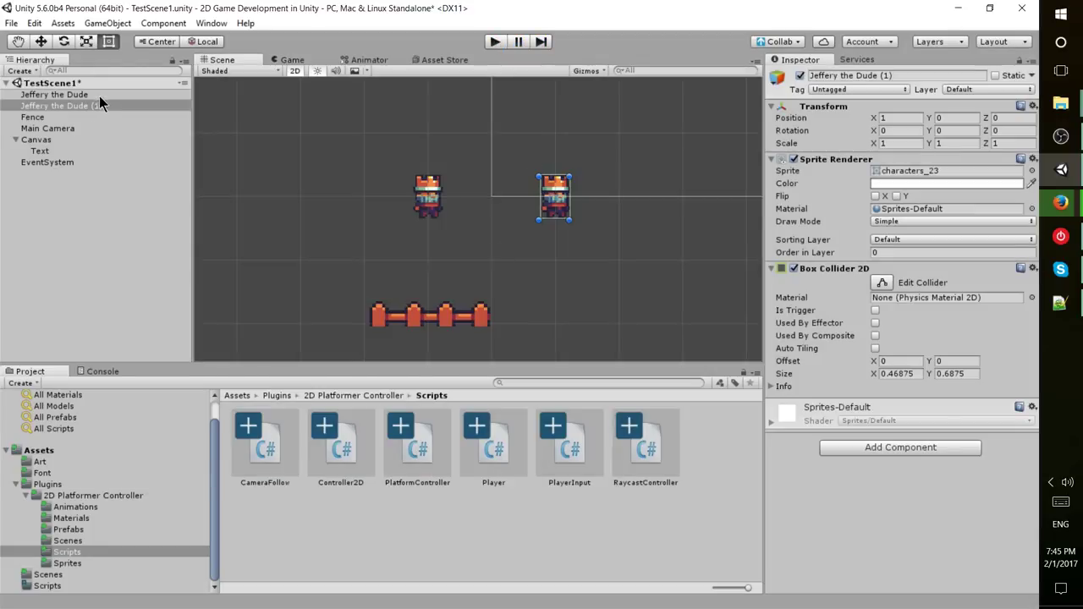
{"action": "left_click", "coordinate": [100, 96]}
{"action": "left_click", "coordinate": [120, 103]}
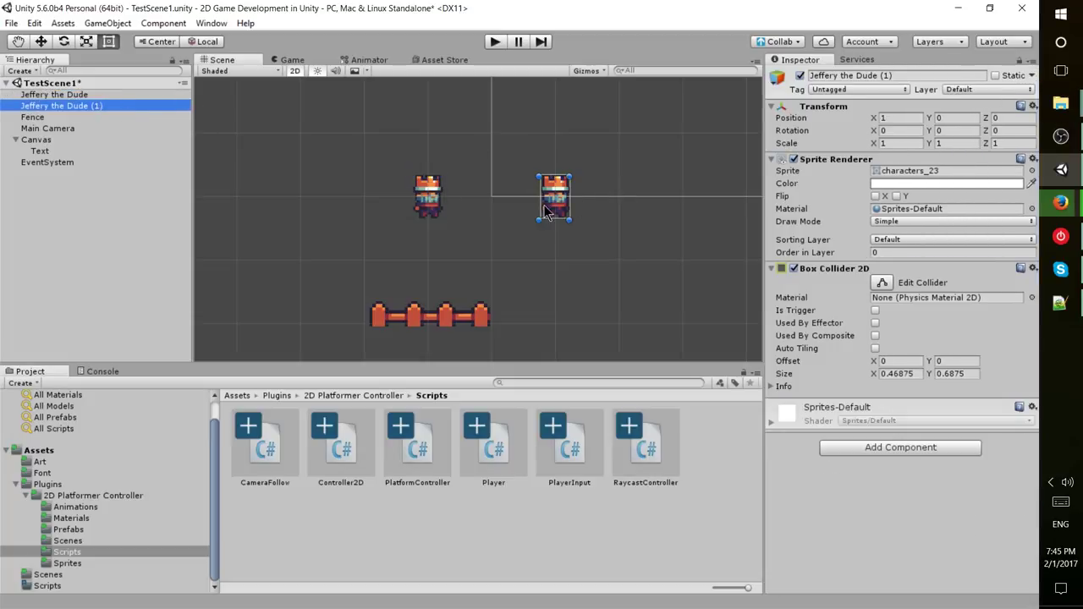
Put Jeffery the Dude (1) on the Obstacle layer and test-play moving left and jumping.
{"action": "left_click", "coordinate": [970, 92]}
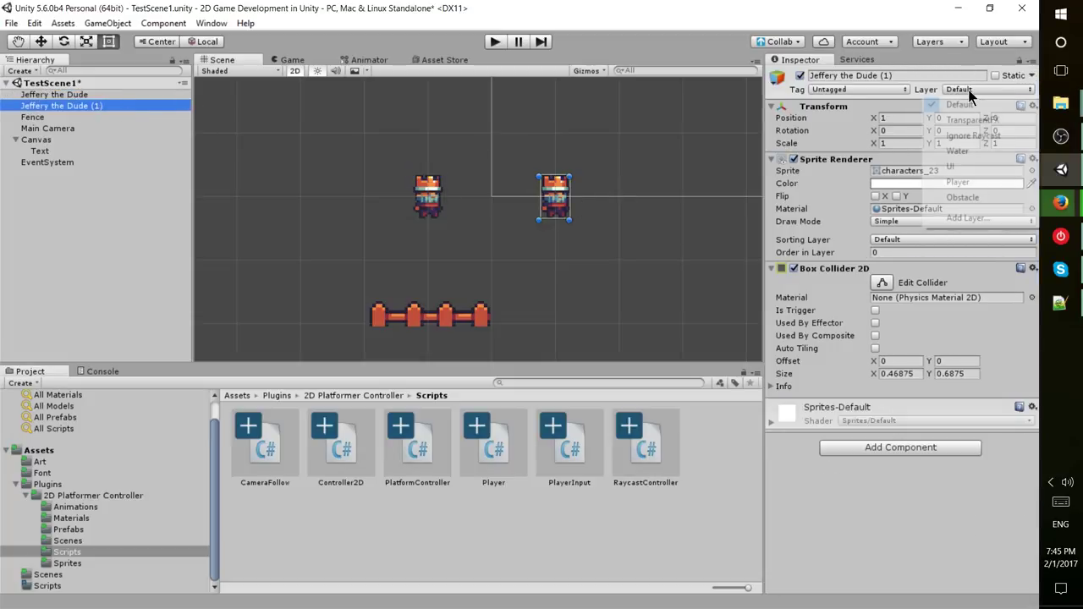
{"action": "left_click", "coordinate": [977, 196]}
{"action": "left_click", "coordinate": [494, 41]}
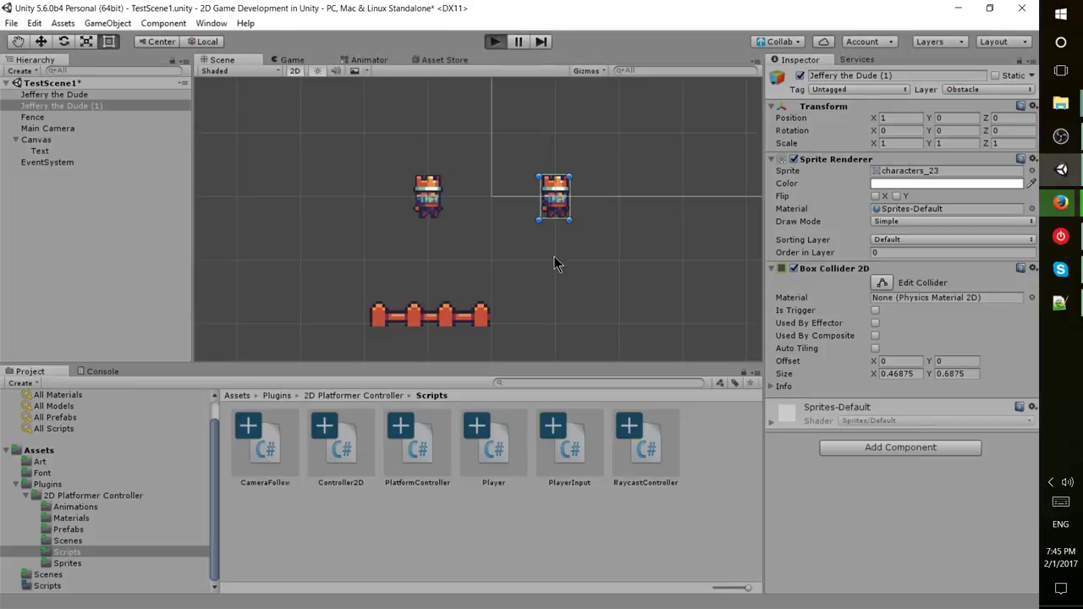
{"action": "key", "text": "Left"}
{"action": "key", "text": "space"}
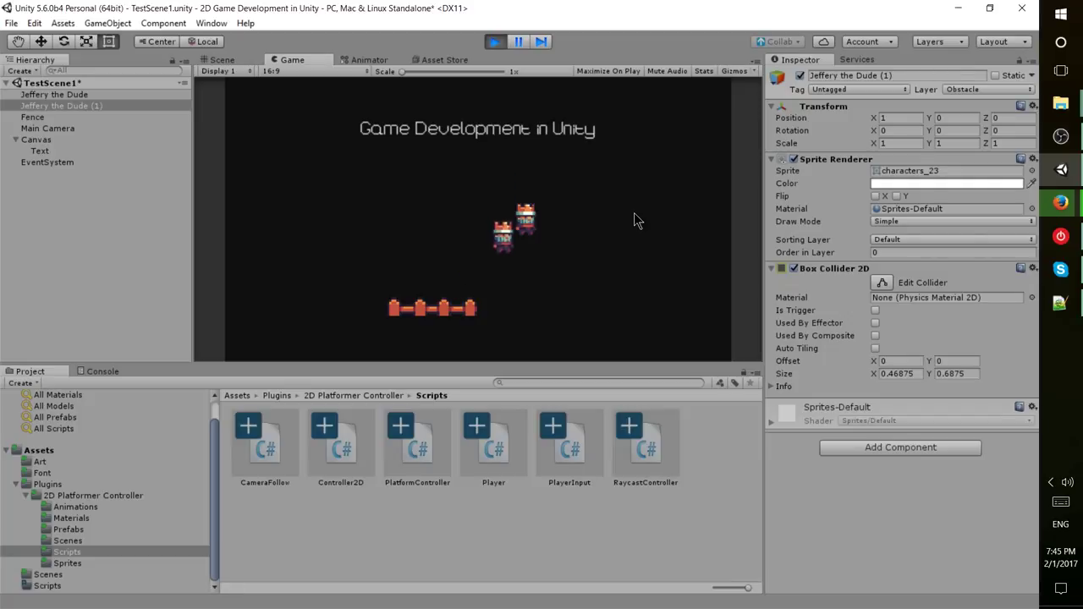
{"action": "left_click", "coordinate": [495, 42]}
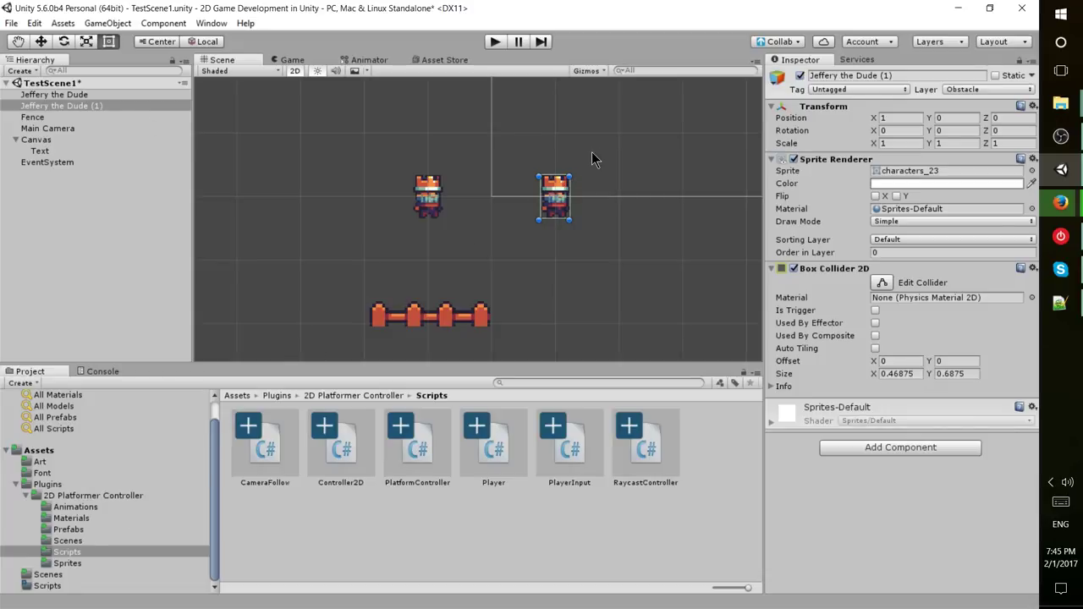
Run the game again, walking the player right and jumping, then stop it.
{"action": "left_click", "coordinate": [502, 41]}
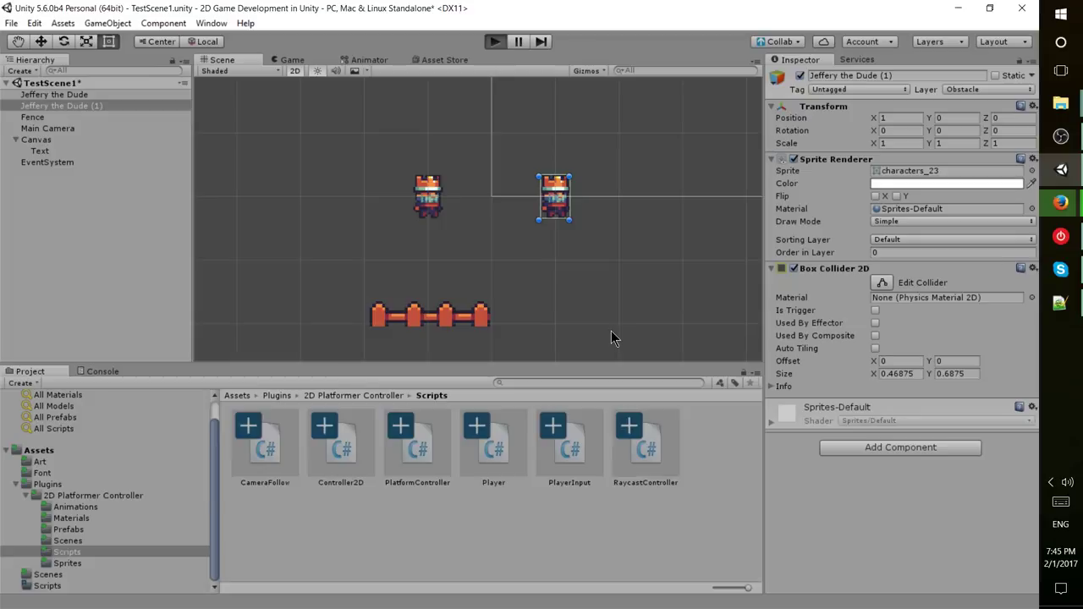
{"action": "key", "text": "Right"}
{"action": "key", "text": "space"}
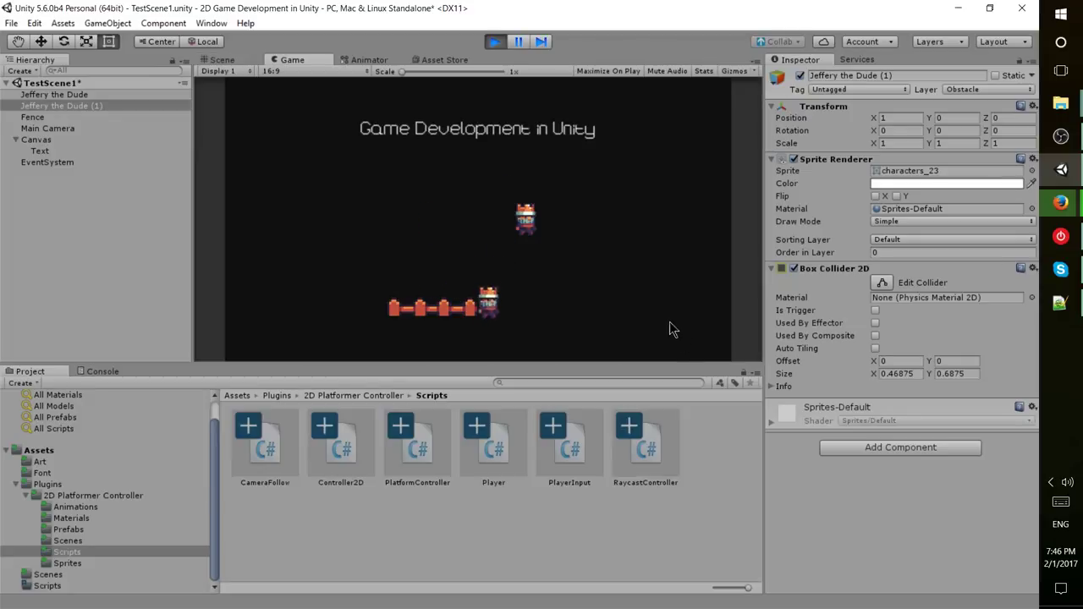
{"action": "left_click", "coordinate": [495, 42]}
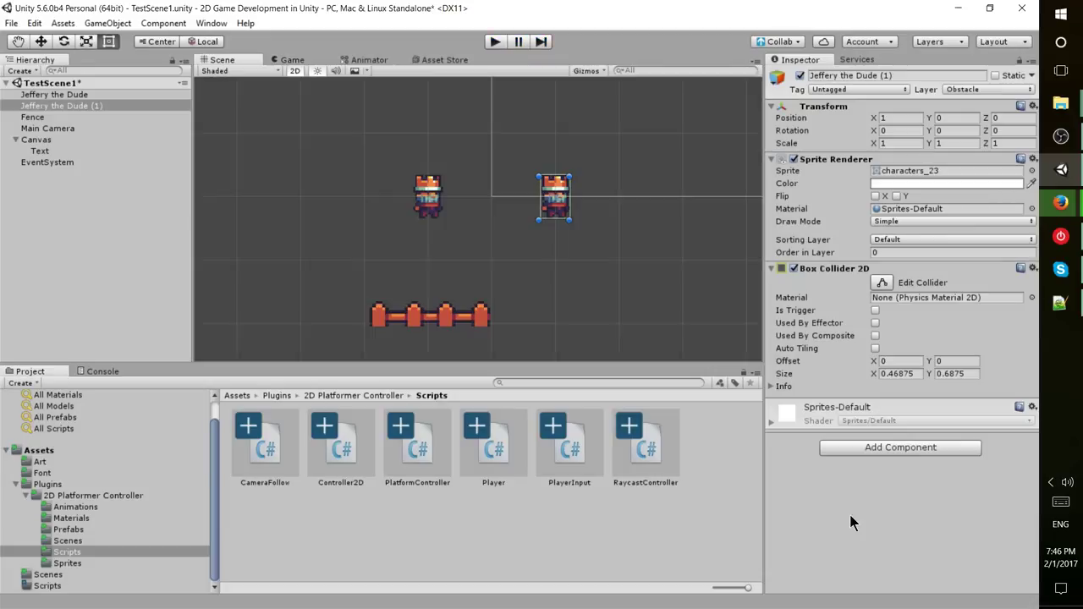
Return the right-hand Jeffery the Dude character to the Default layer.
{"action": "left_click", "coordinate": [554, 199]}
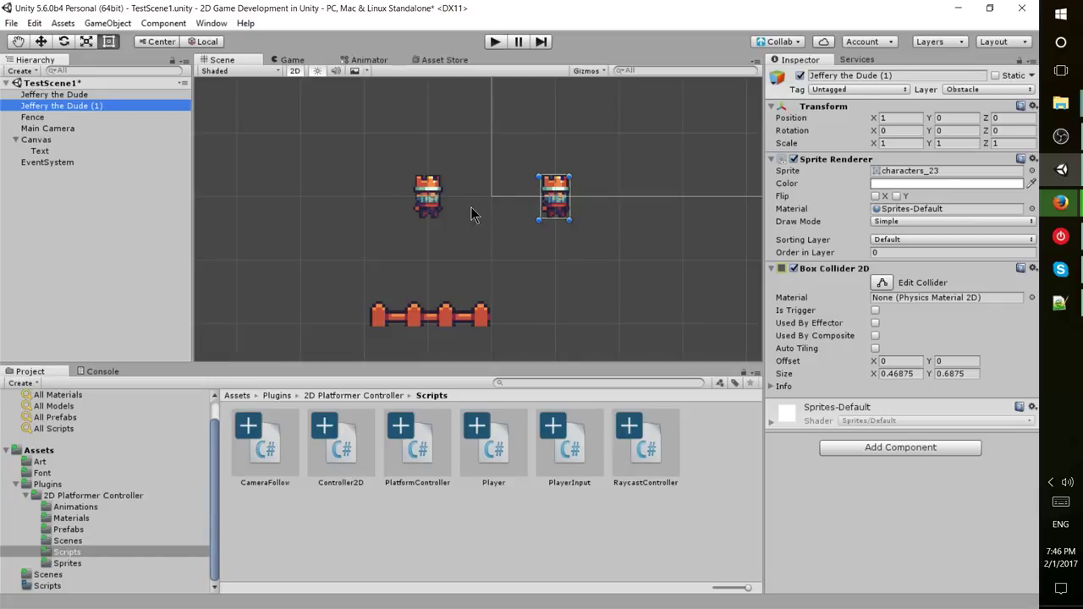
{"action": "left_click", "coordinate": [959, 90]}
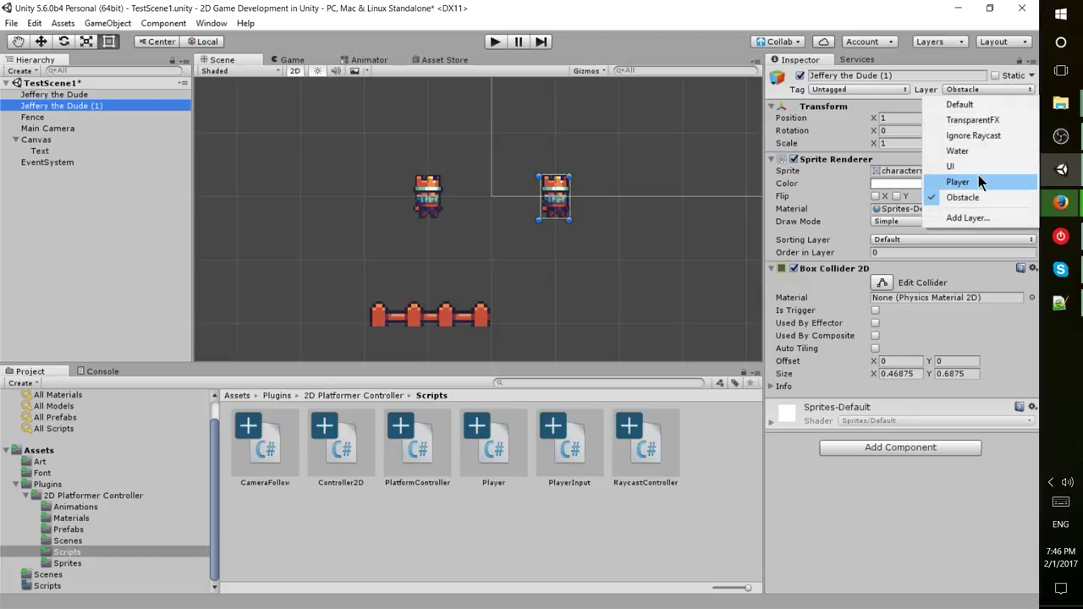
{"action": "left_click", "coordinate": [963, 106]}
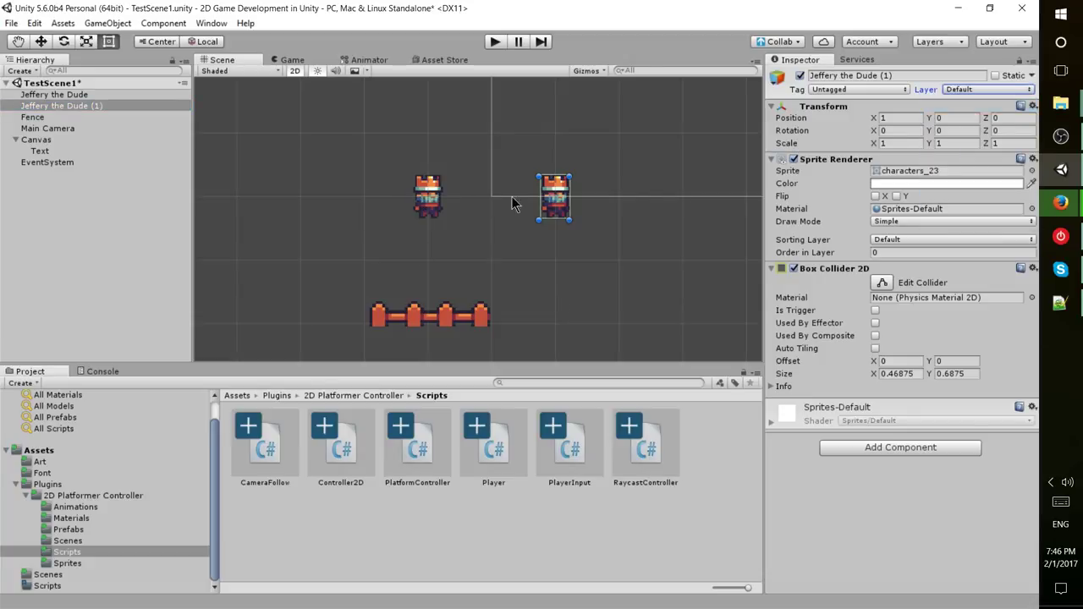
Add a Player Input script to the left Jeffery the Dude character.
{"action": "left_click", "coordinate": [427, 196]}
{"action": "left_click", "coordinate": [884, 573]}
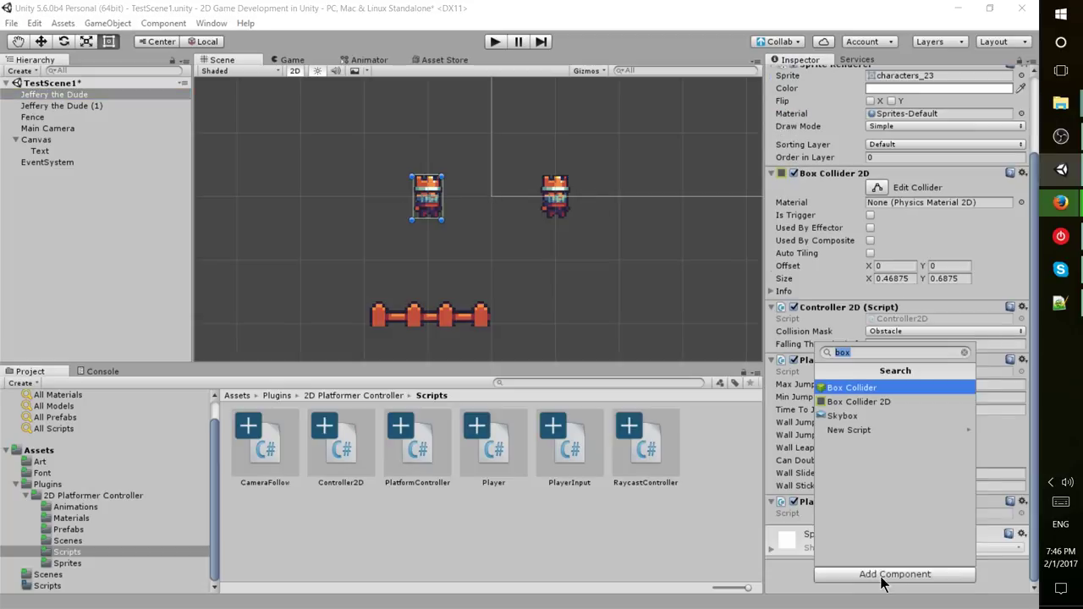
{"action": "type", "text": "r"}
{"action": "key", "text": "BackSpace"}
{"action": "type", "text": "player"}
{"action": "key", "text": "Down"}
{"action": "key", "text": "Return"}
Add a Dynamic Rigidbody 2D to Jeffery the Dude (1).
{"action": "left_click", "coordinate": [83, 108]}
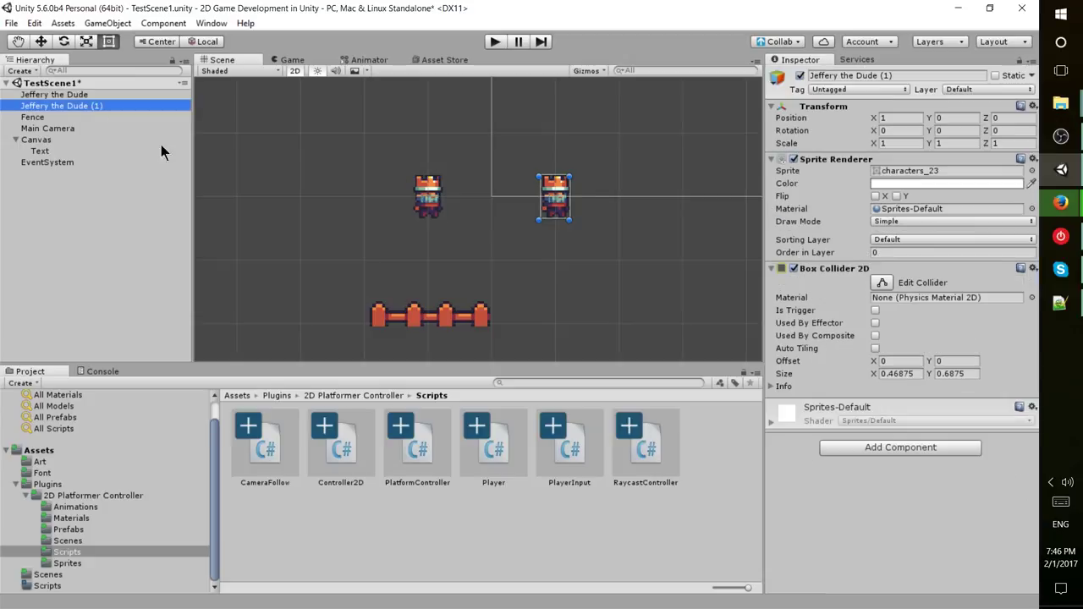
{"action": "left_click", "coordinate": [928, 452]}
{"action": "type", "text": "rigid"}
{"action": "key", "text": "Down"}
{"action": "key", "text": "Return"}
{"action": "scroll", "coordinate": [917, 392], "scroll_direction": "down", "scroll_amount": 3}
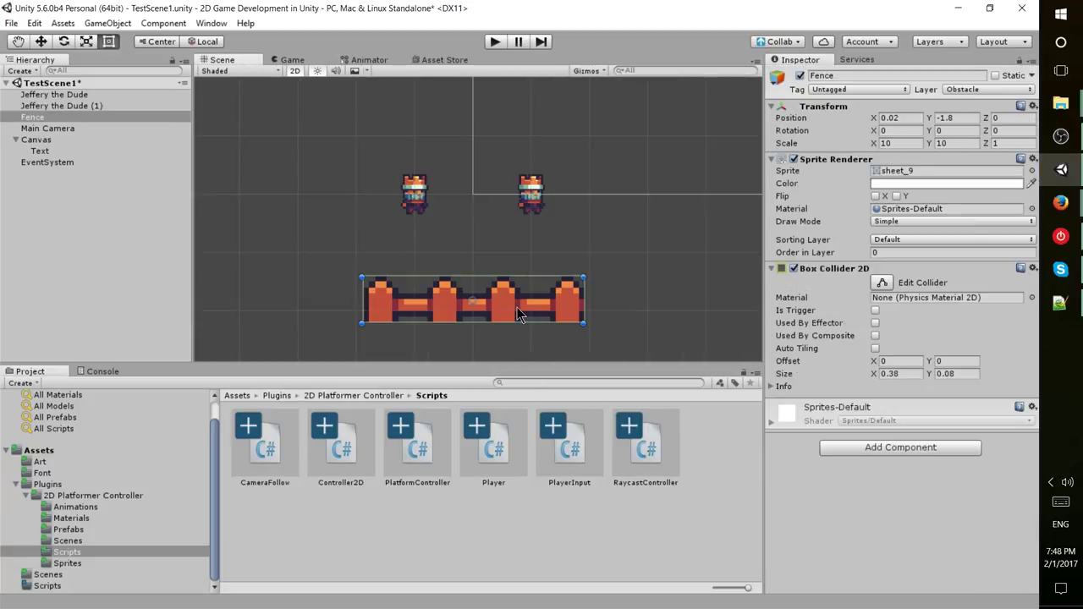
Select Jeffery the Dude (1) and scroll down to its Rigidbody 2D in the Inspector.
{"action": "left_click", "coordinate": [532, 201]}
{"action": "scroll", "coordinate": [912, 310], "scroll_direction": "down", "scroll_amount": 6}
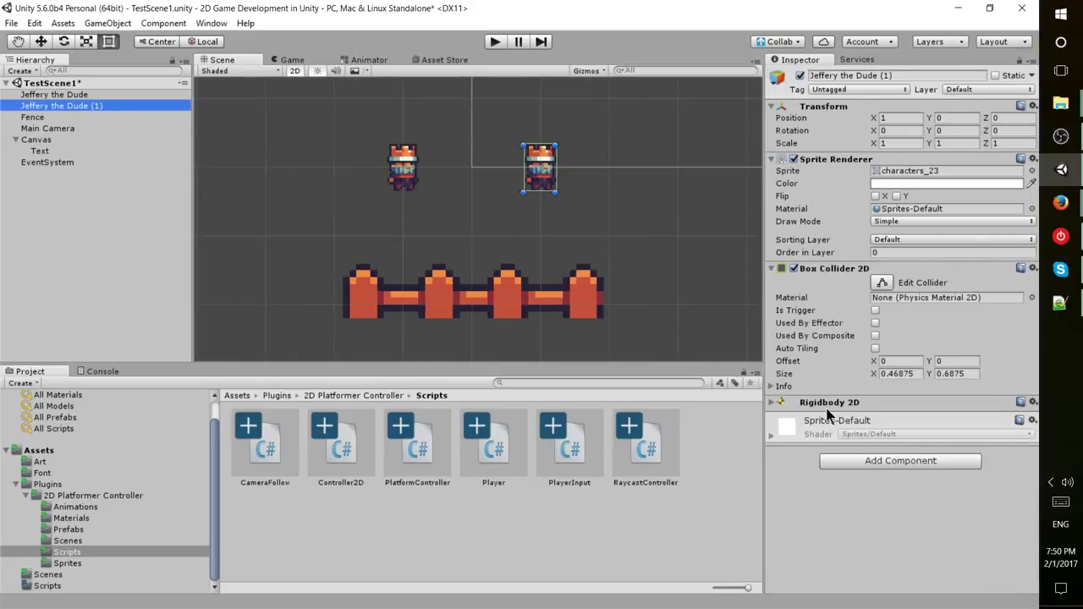
Expand the character's Rigidbody 2D settings in the Inspector.
{"action": "left_click", "coordinate": [771, 404]}
{"action": "left_click", "coordinate": [770, 404]}
{"action": "left_click", "coordinate": [770, 403]}
{"action": "left_click", "coordinate": [771, 403]}
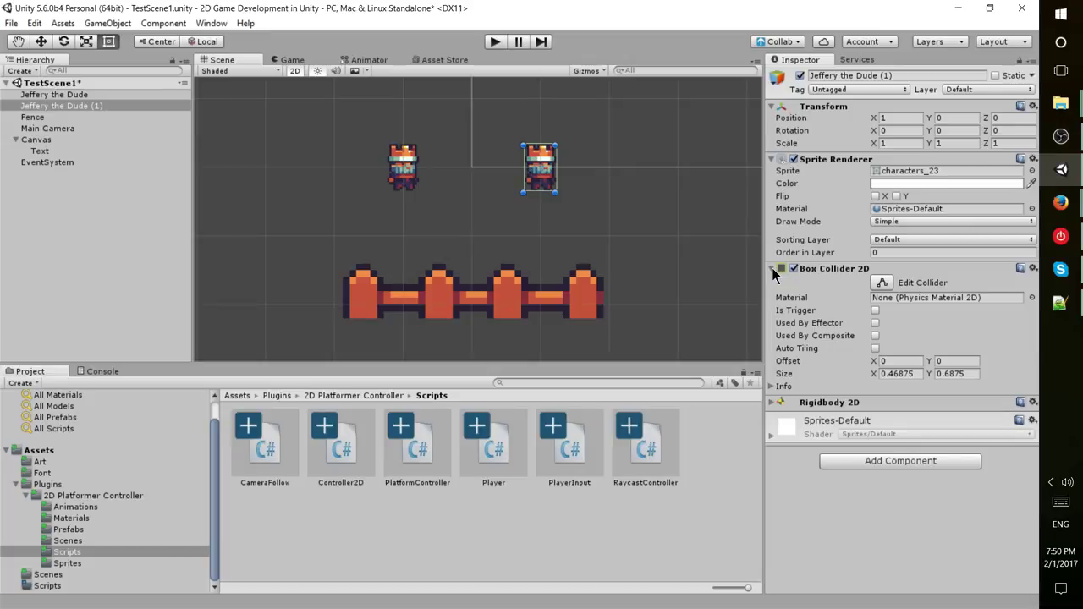
{"action": "left_click", "coordinate": [770, 403]}
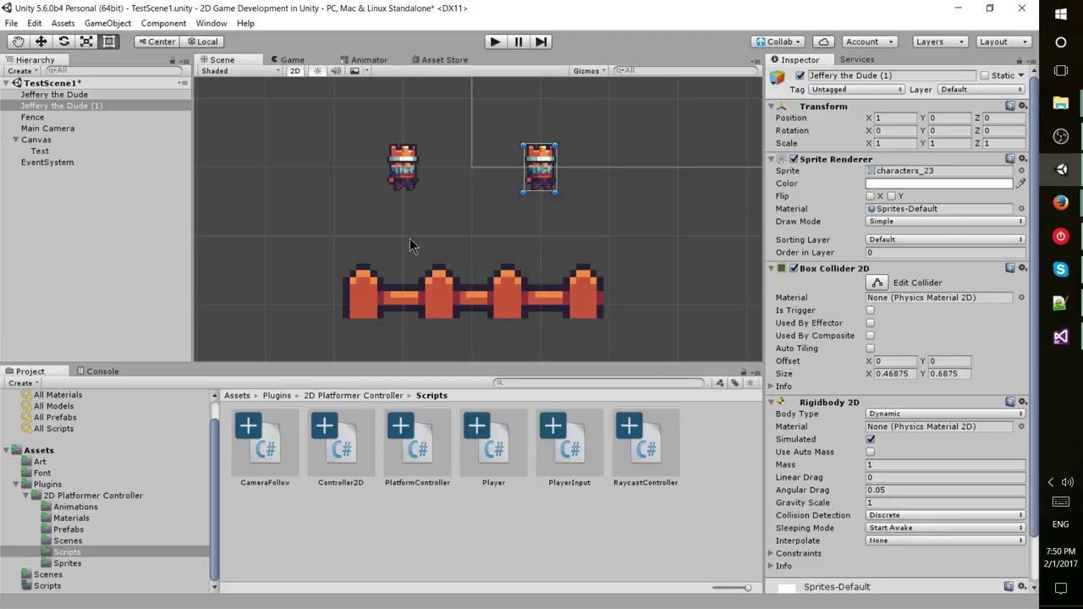
Make the Fence's Rigidbody 2D Static, confirm both characters stay Dynamic, and enter Play mode.
{"action": "left_click", "coordinate": [61, 116]}
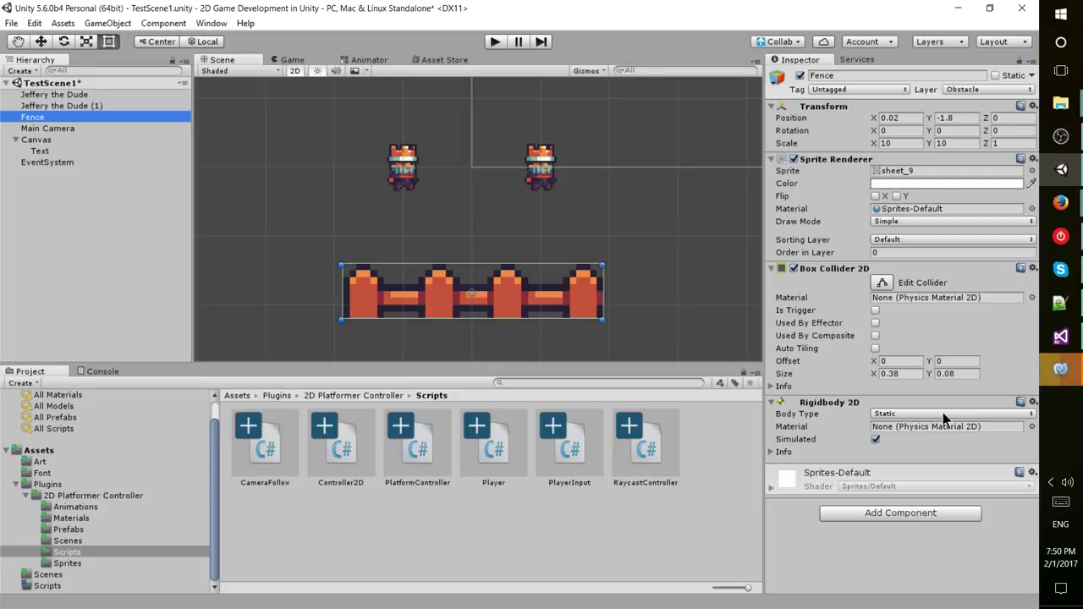
{"action": "key", "text": "ctrl+z"}
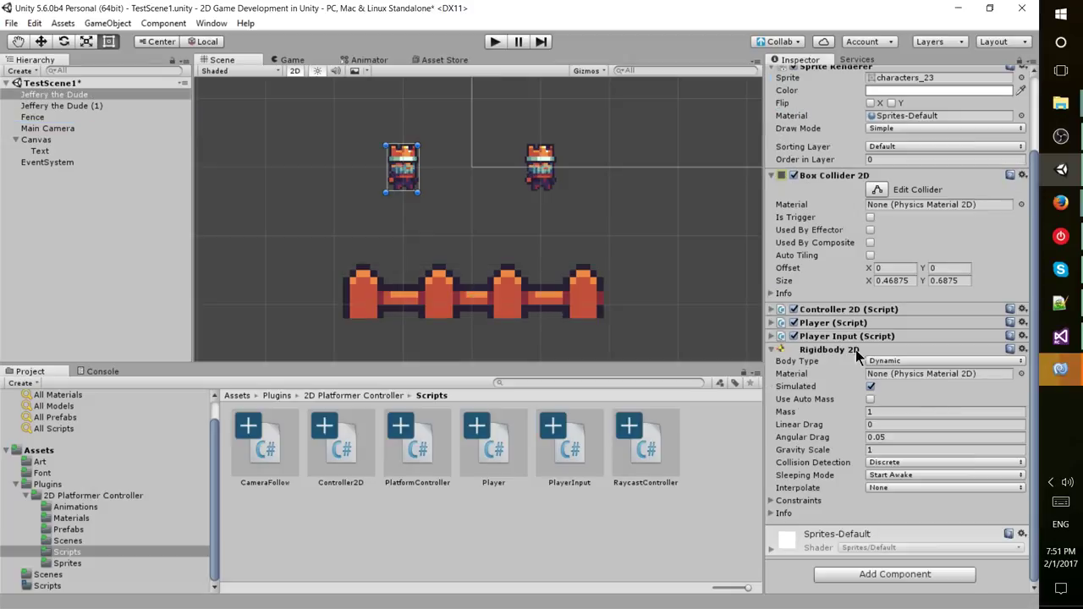
{"action": "left_click", "coordinate": [42, 105]}
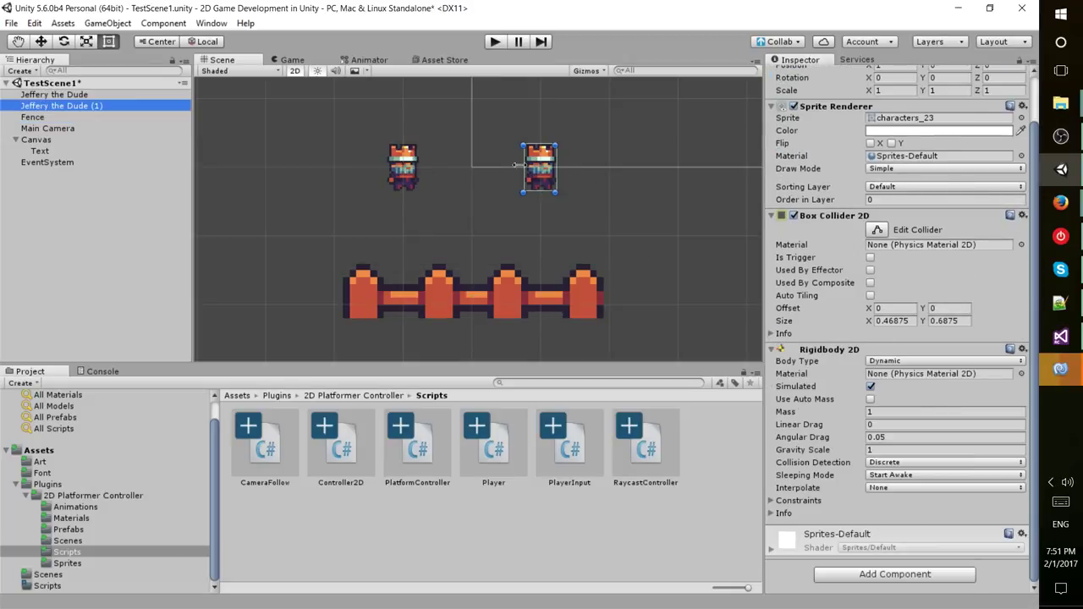
{"action": "scroll", "coordinate": [841, 246], "scroll_direction": "up", "scroll_amount": 3}
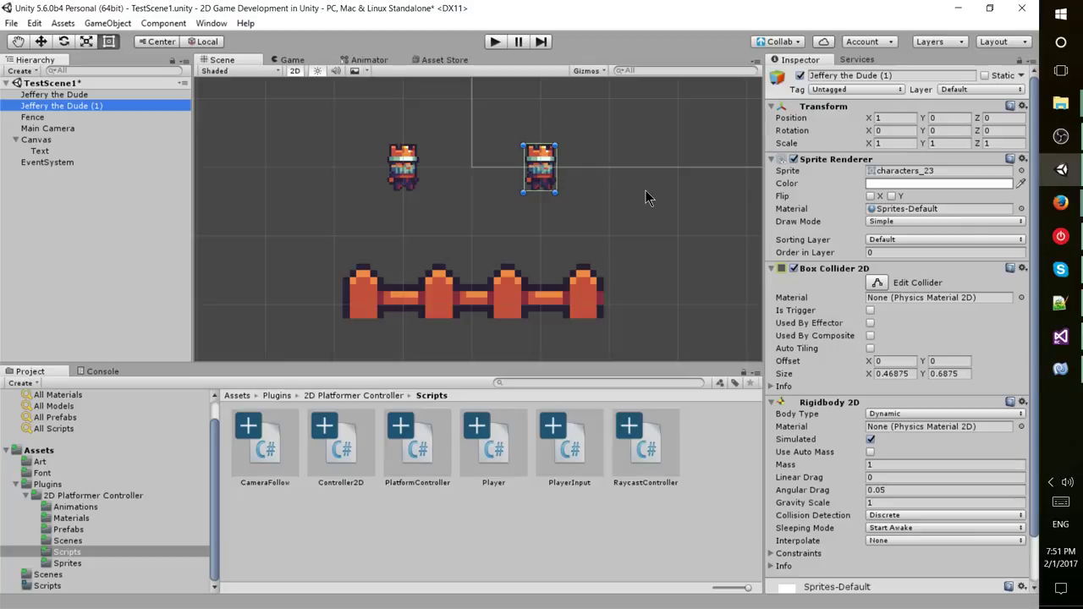
{"action": "scroll", "coordinate": [903, 496], "scroll_direction": "down", "scroll_amount": 2}
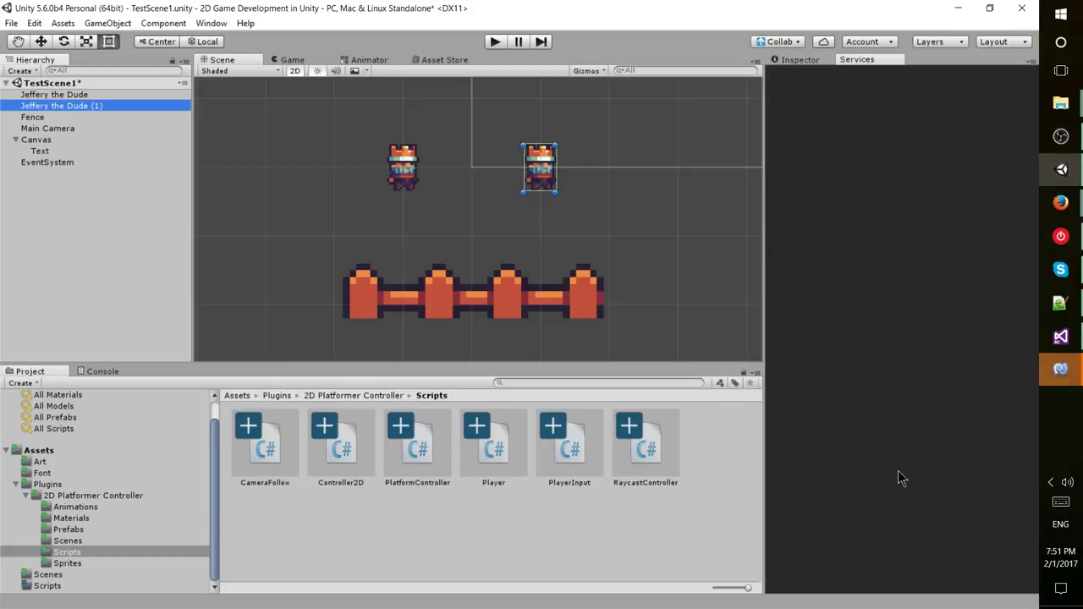
{"action": "left_click", "coordinate": [799, 60]}
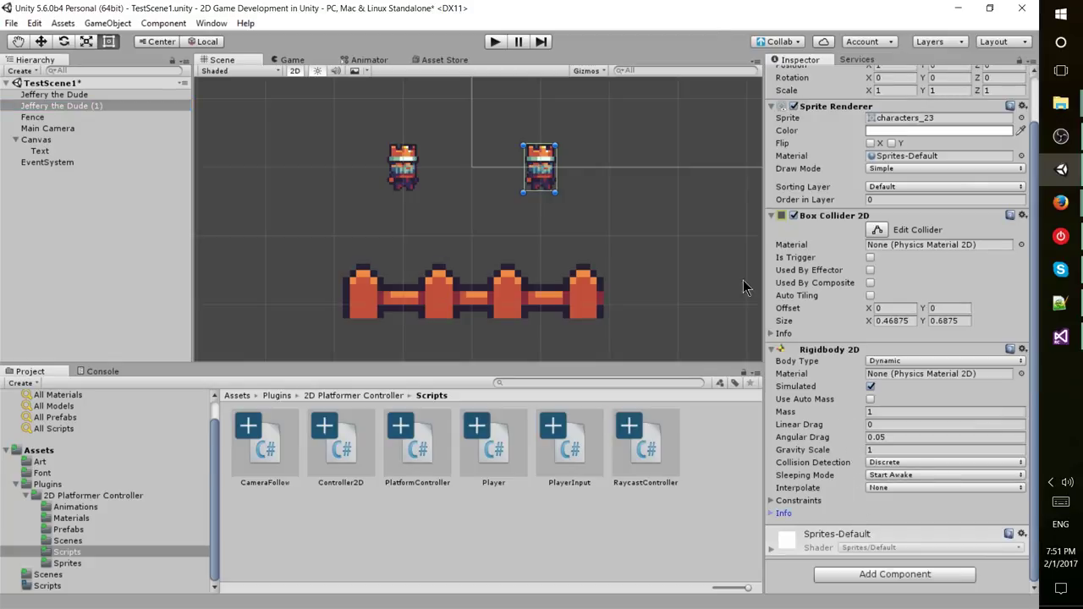
{"action": "left_click", "coordinate": [495, 42]}
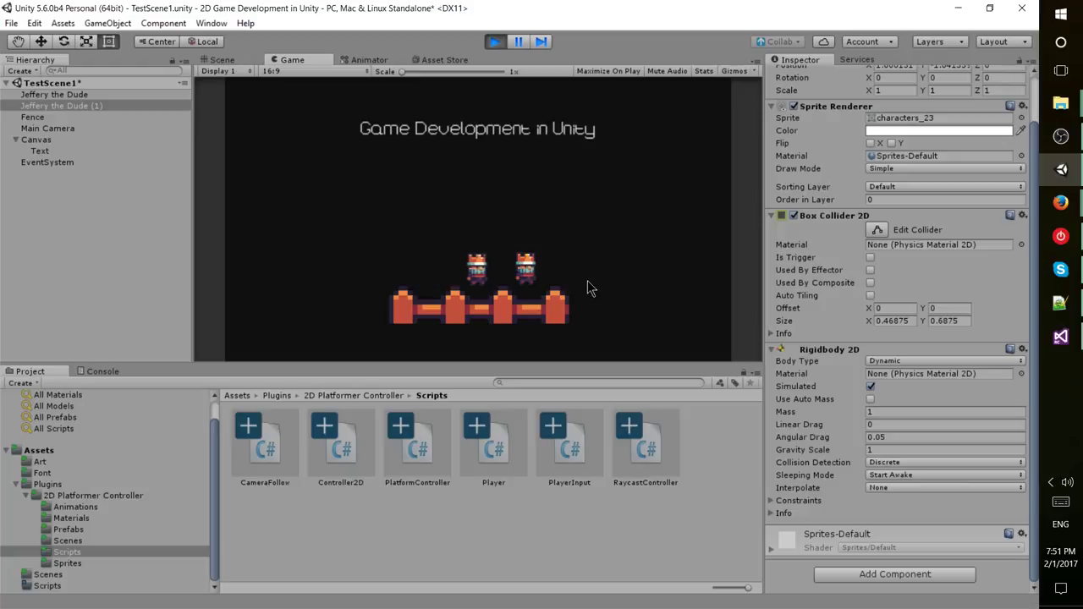
Walk and jump the player, then inspect Jeffery the Dude's Controller 2D, Player and Player Input scripts.
{"action": "key", "text": "Left"}
{"action": "key", "text": "space"}
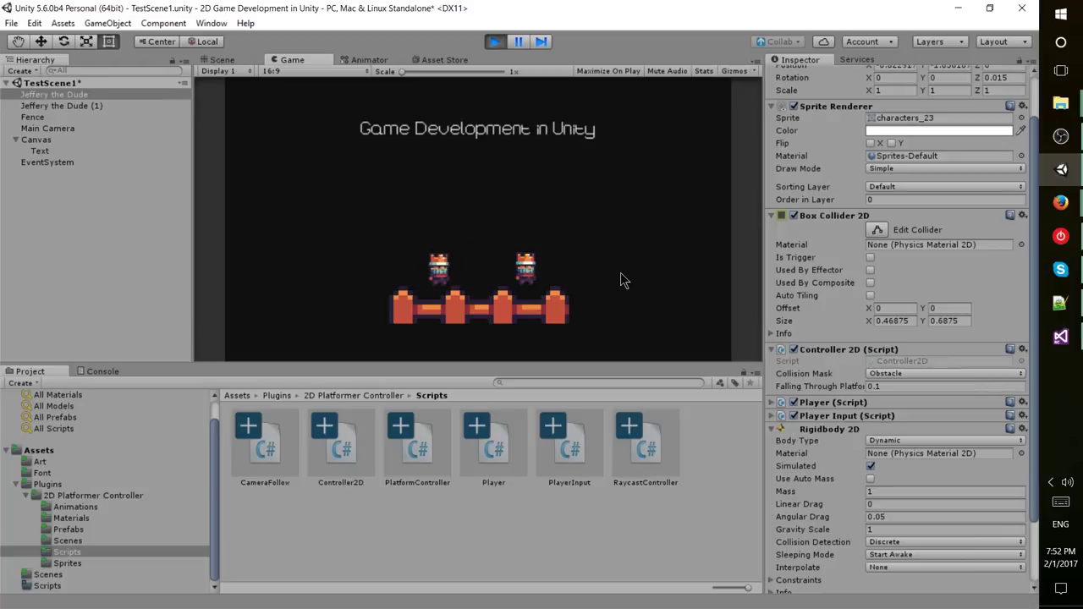
{"action": "key", "text": "Left"}
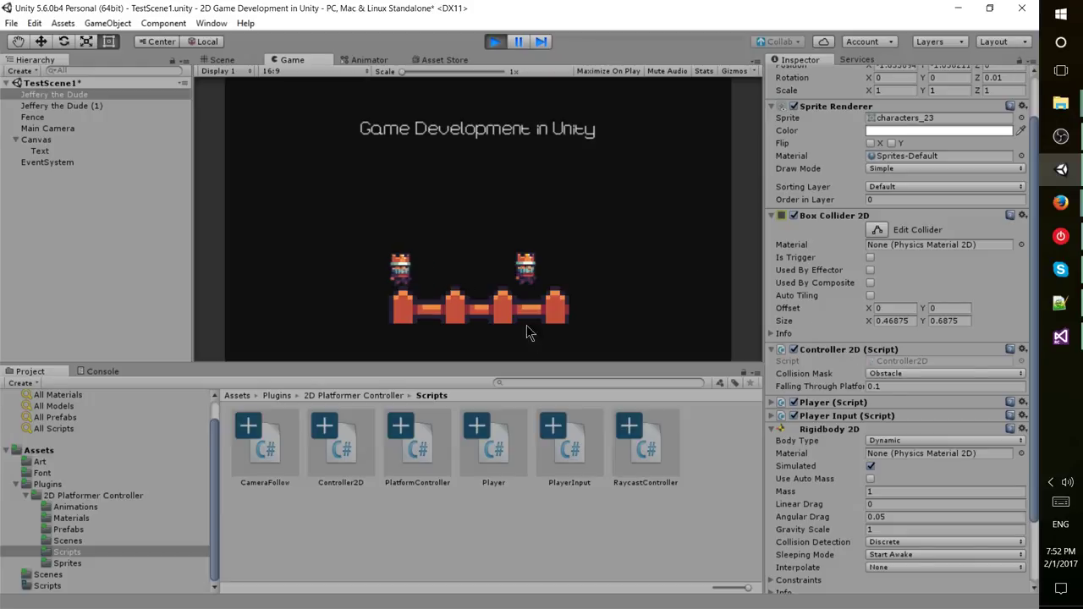
{"action": "key", "text": "Right"}
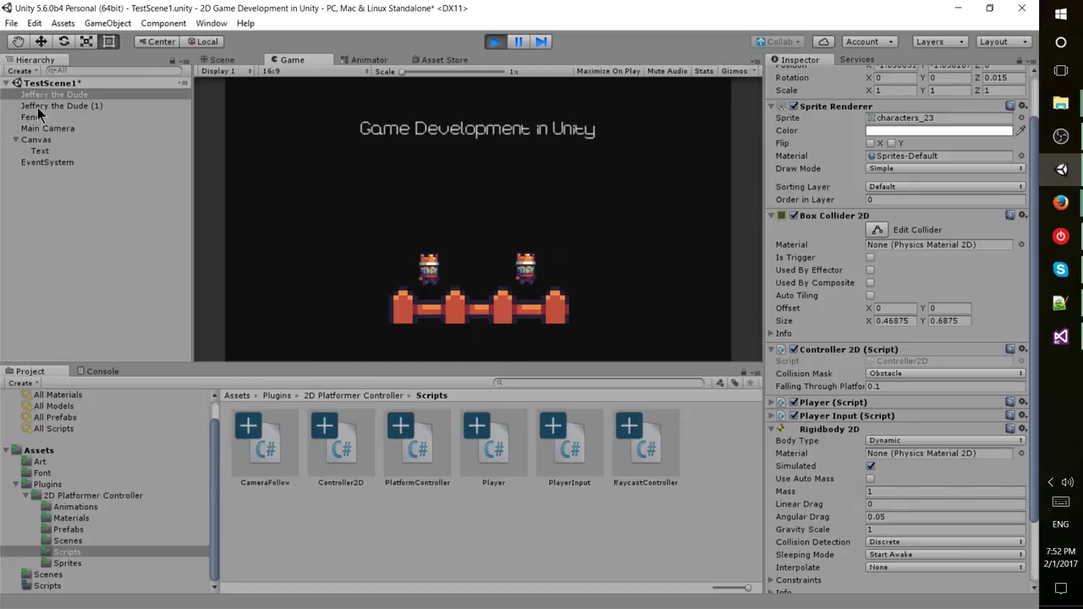
{"action": "left_click", "coordinate": [127, 106]}
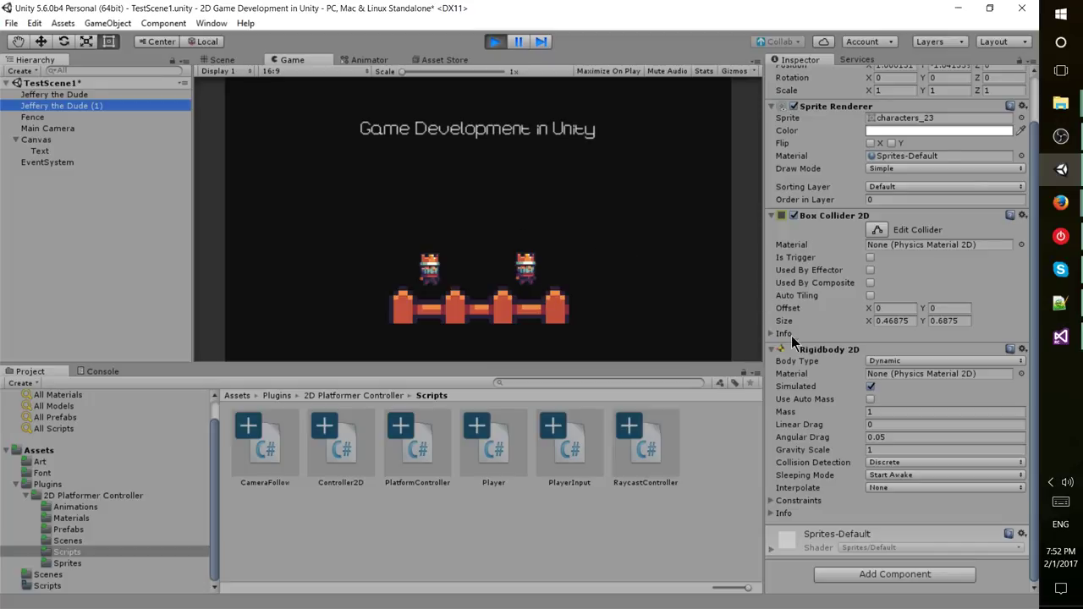
{"action": "left_click", "coordinate": [54, 94]}
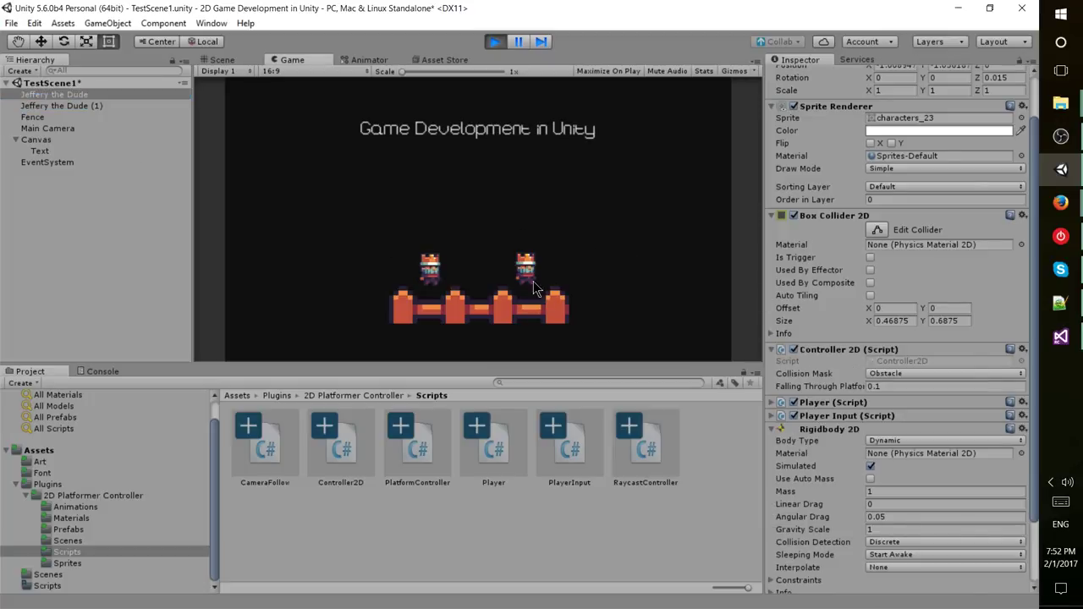
Walk the player right into the other character, jumping and pushing it along the fence.
{"action": "key", "text": "Right"}
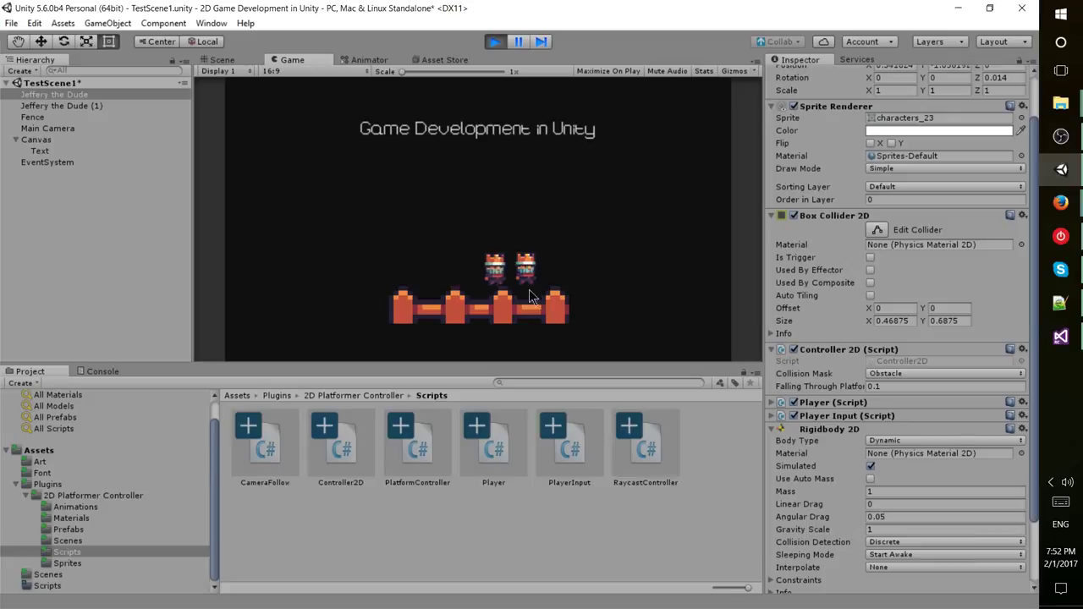
{"action": "key", "text": "Left"}
{"action": "key", "text": "Right"}
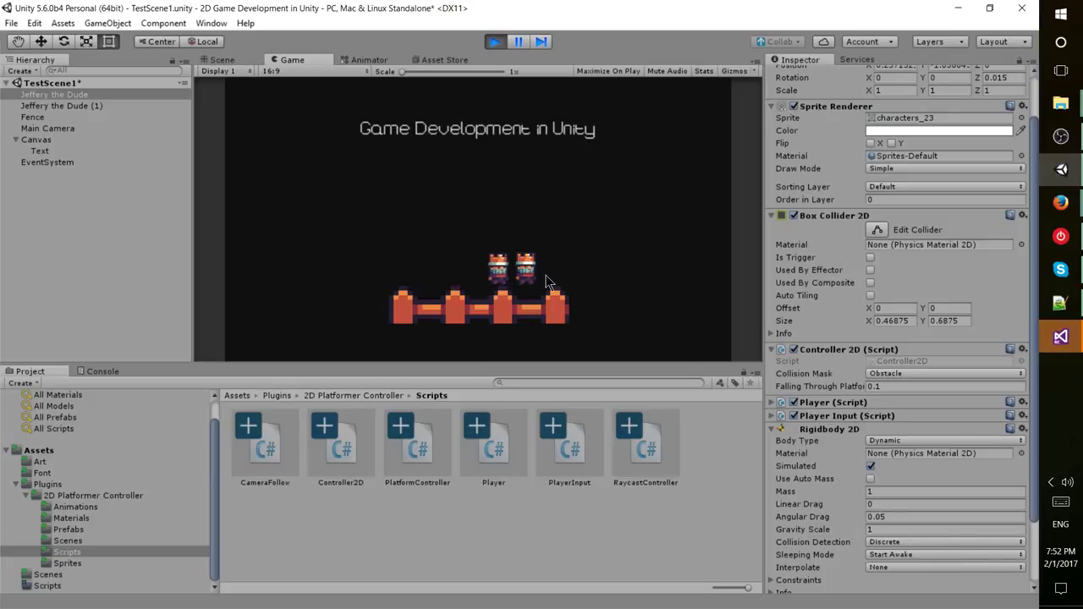
{"action": "key", "text": "space"}
{"action": "key", "text": "Right"}
{"action": "key", "text": "space"}
{"action": "key", "text": "space"}
{"action": "key", "text": "Left"}
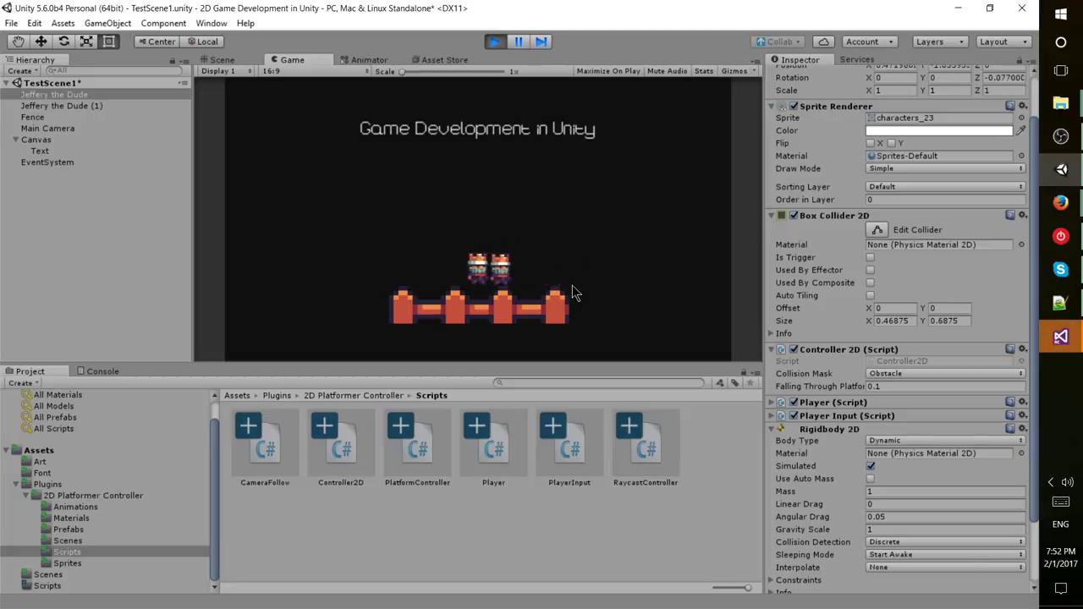
Jump onto the other character and push the toppled one left along the fence.
{"action": "key", "text": "Right"}
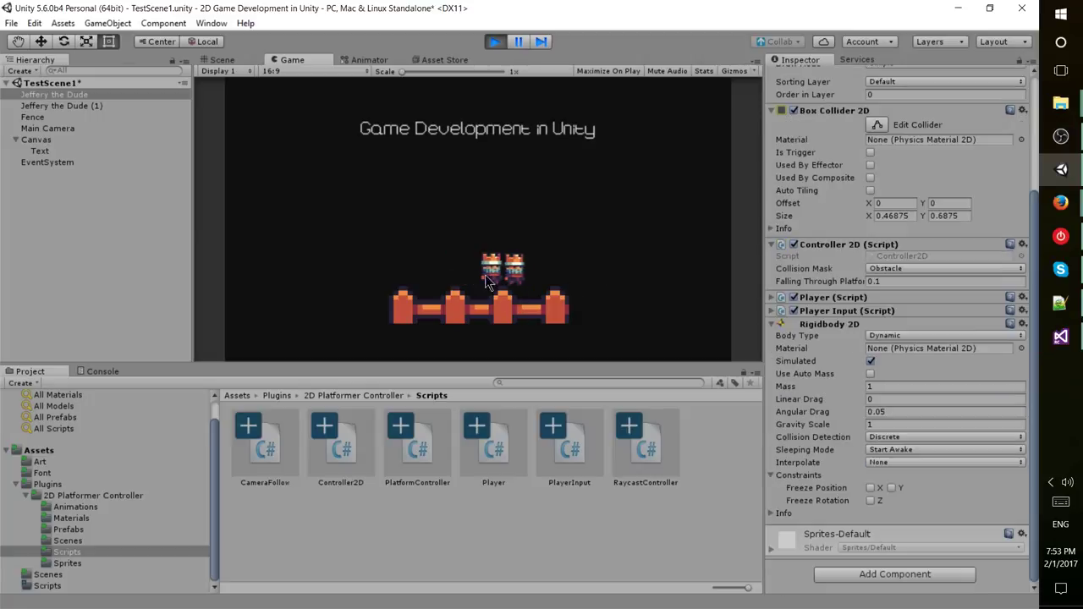
{"action": "key", "text": "space"}
{"action": "key", "text": "space"}
{"action": "key", "text": "Right"}
{"action": "key", "text": "Left"}
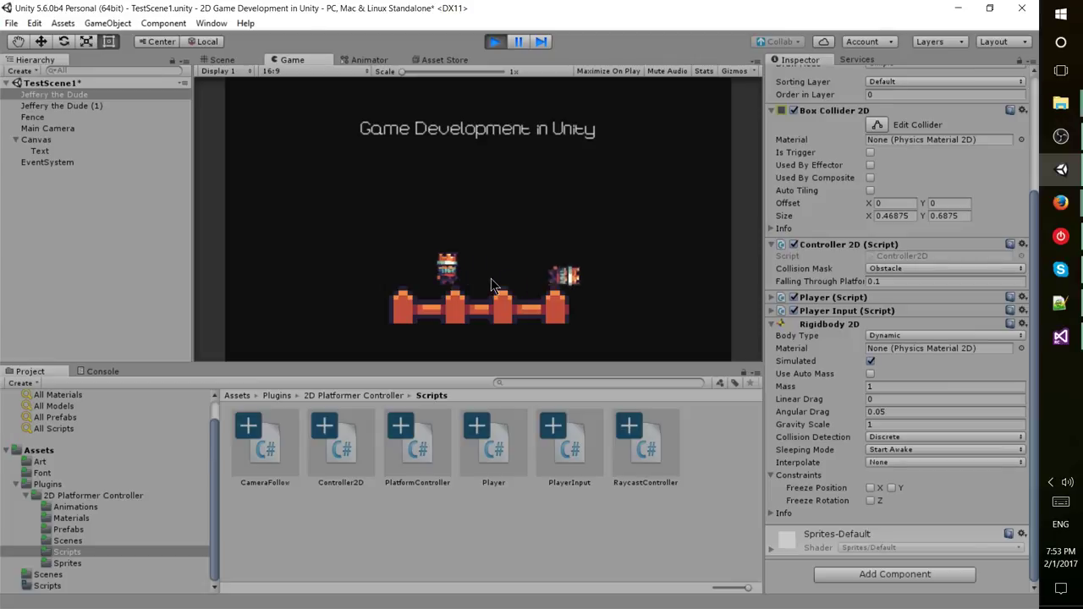
{"action": "key", "text": "Left"}
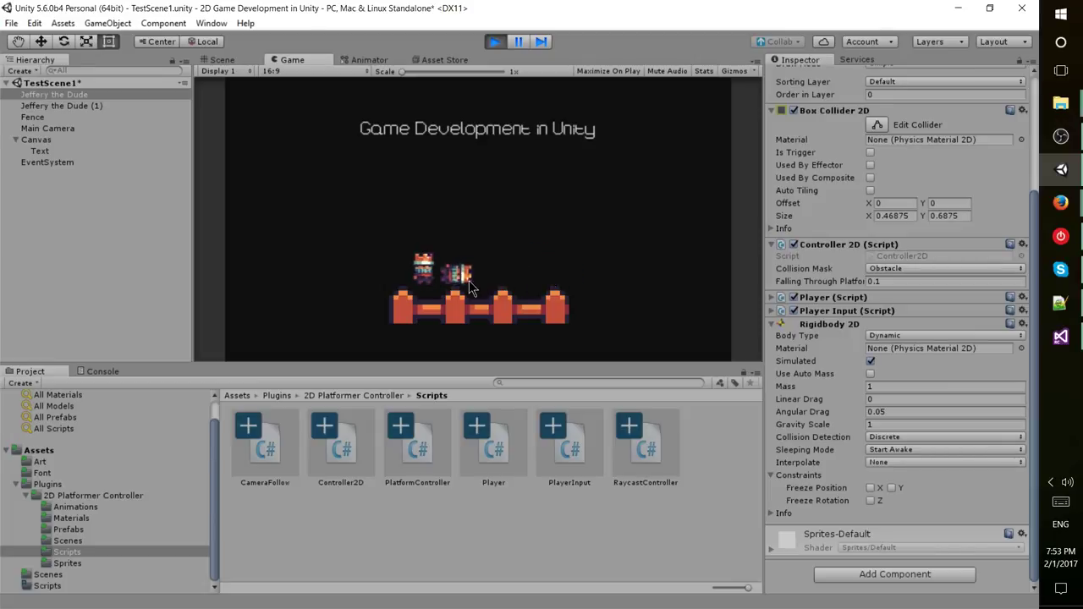
{"action": "key", "text": "Left"}
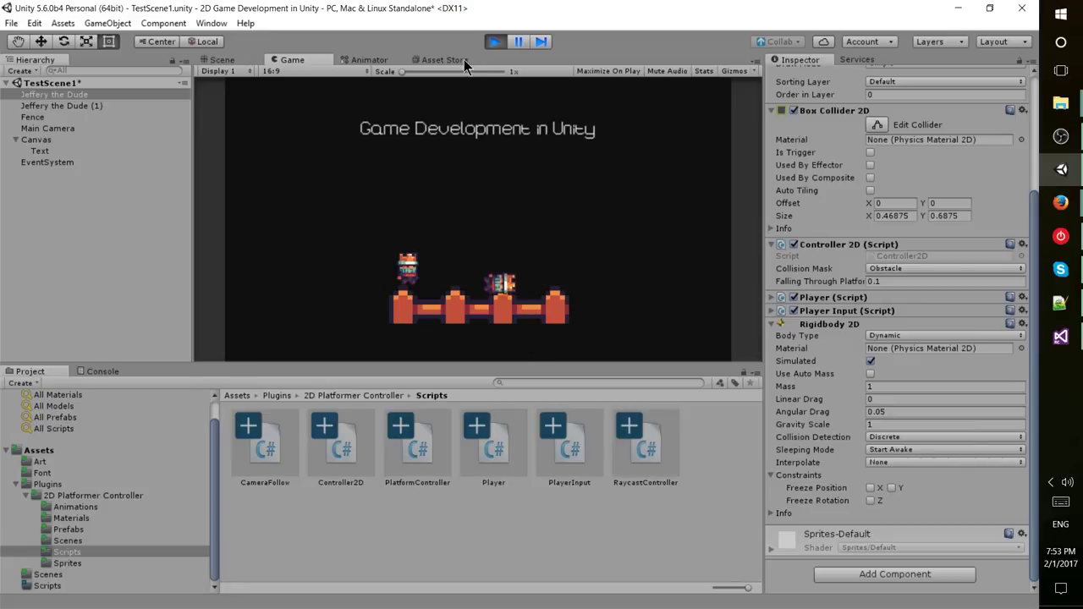
Stop the game, tick Freeze Rotation Z on both characters' Rigidbody 2D, and replay.
{"action": "left_click", "coordinate": [495, 42]}
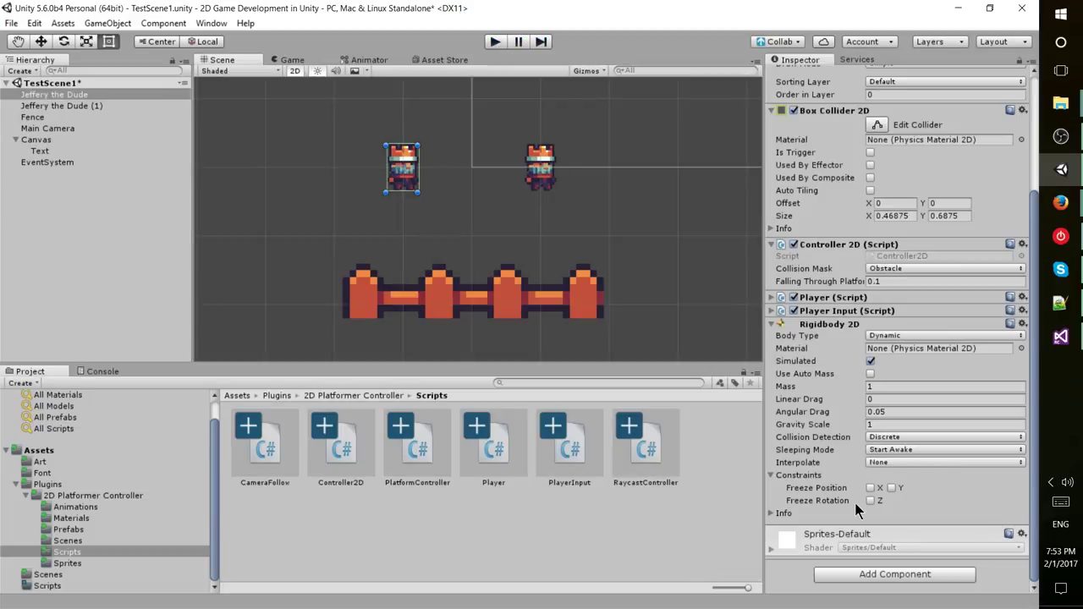
{"action": "left_click", "coordinate": [870, 501]}
{"action": "left_click", "coordinate": [160, 105]}
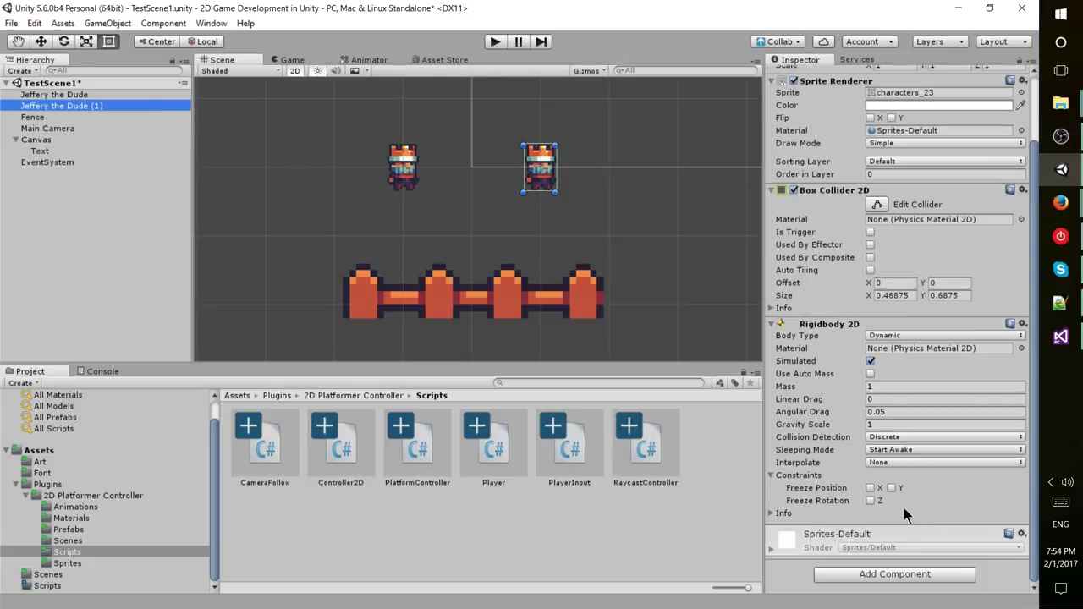
{"action": "left_click", "coordinate": [869, 501]}
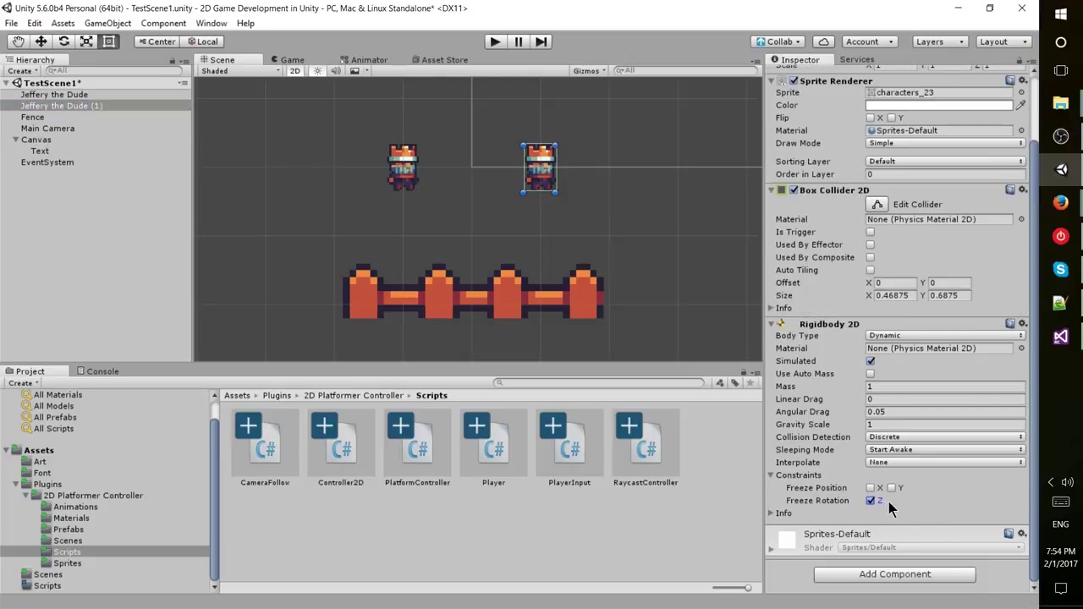
{"action": "left_click", "coordinate": [496, 42]}
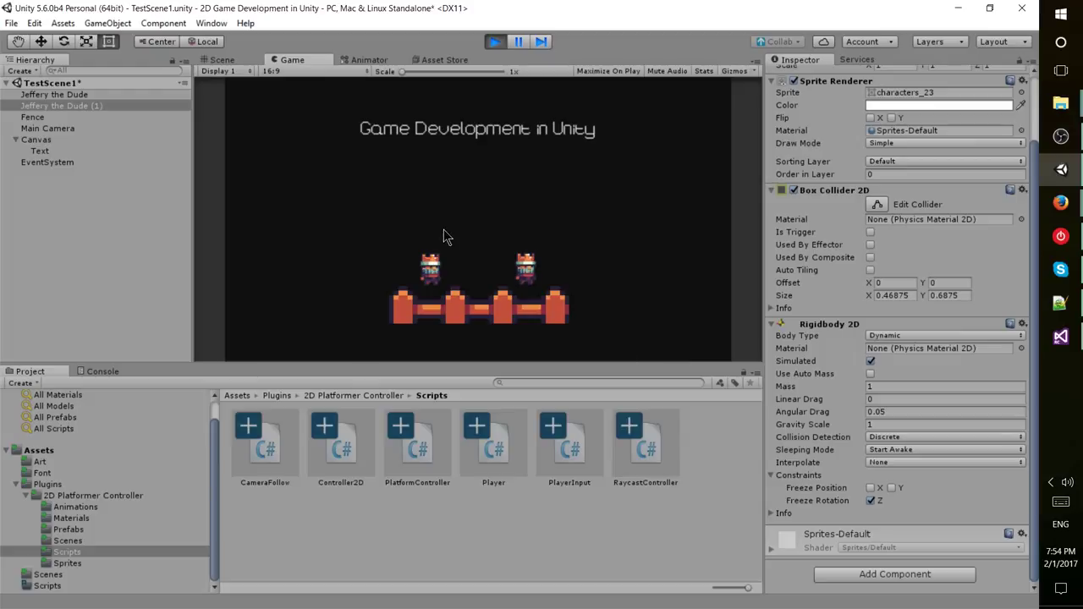
Jump the player onto and over the other character, confirming both stay upright.
{"action": "key", "text": "Right"}
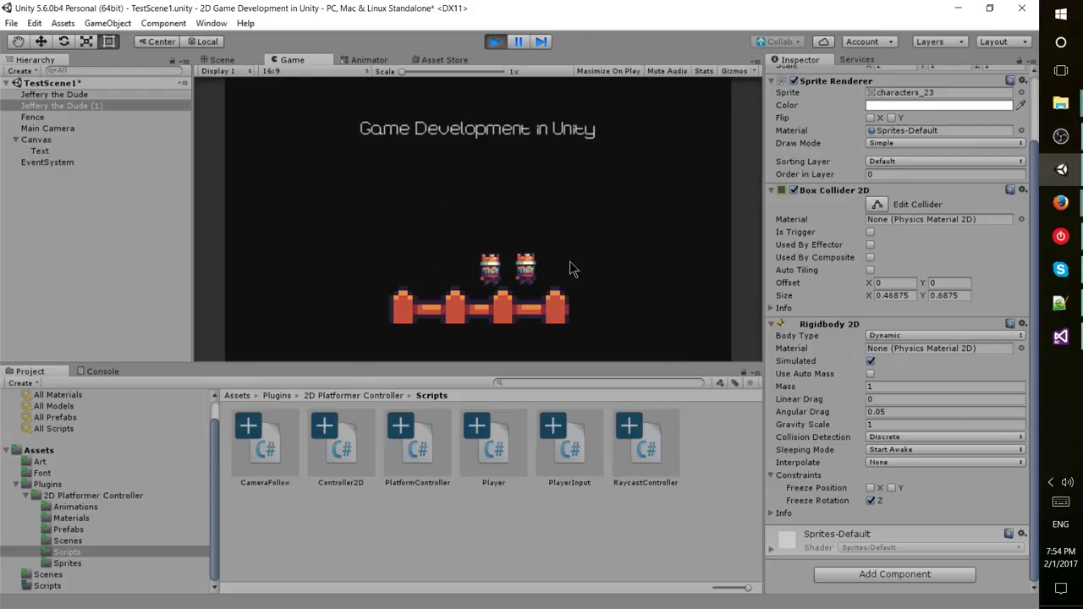
{"action": "key", "text": "space"}
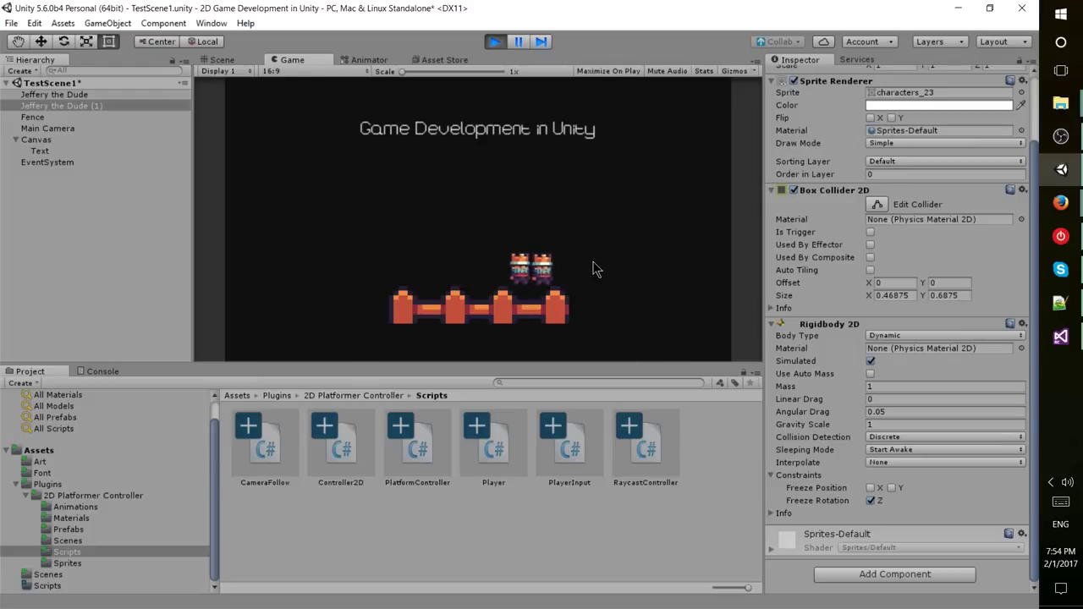
{"action": "key", "text": "Left"}
{"action": "key", "text": "space"}
{"action": "key", "text": "space"}
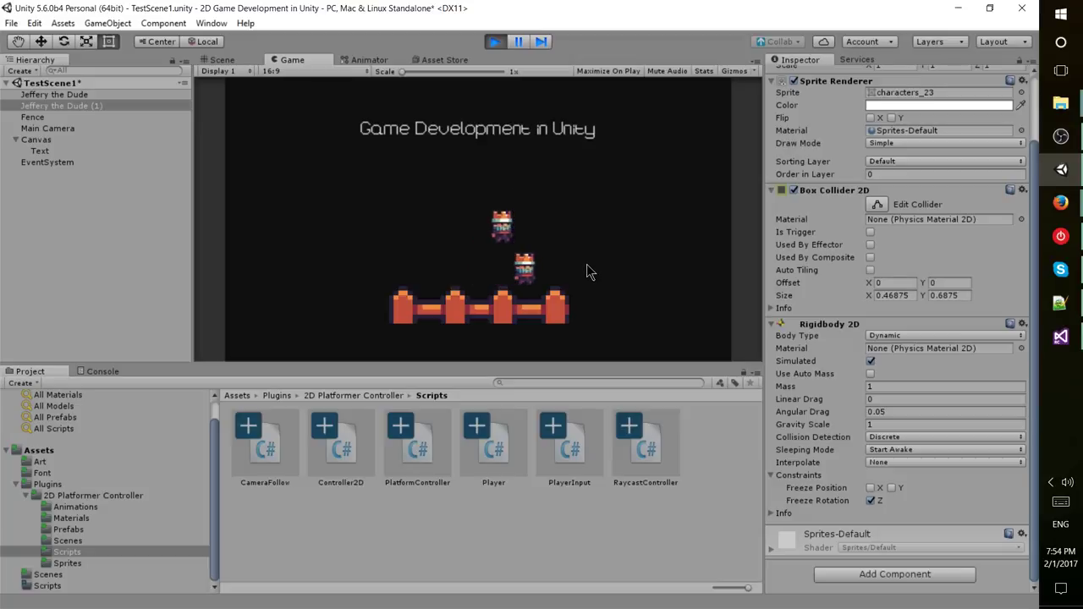
{"action": "key", "text": "Right"}
{"action": "key", "text": "Left"}
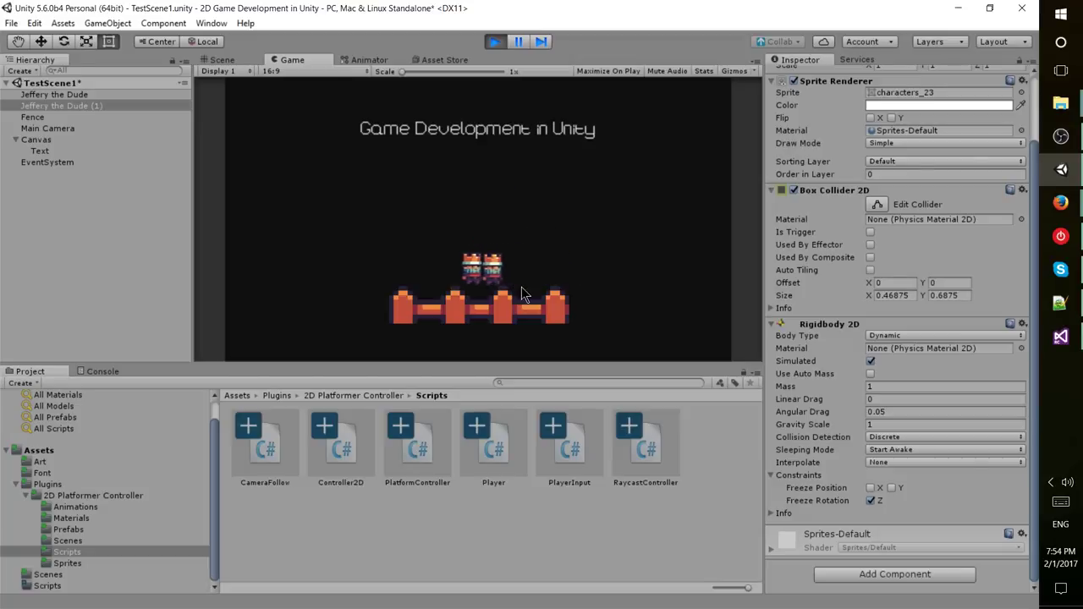
{"action": "key", "text": "space"}
{"action": "key", "text": "space"}
{"action": "key", "text": "Right"}
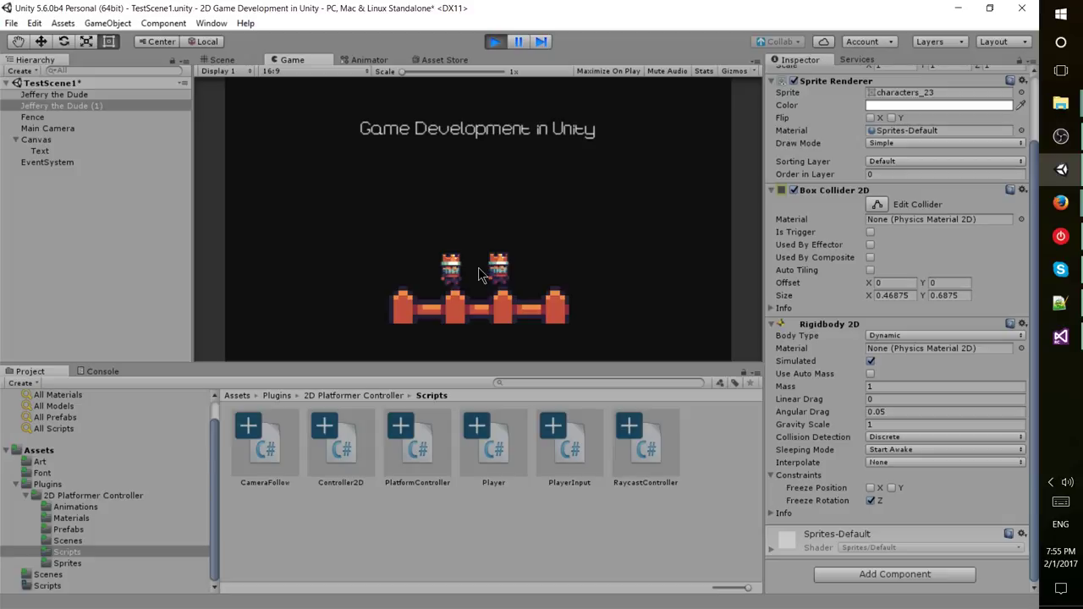
Nudge the player left and right along the fence, then exit Play mode with Ctrl+P.
{"action": "key", "text": "Right"}
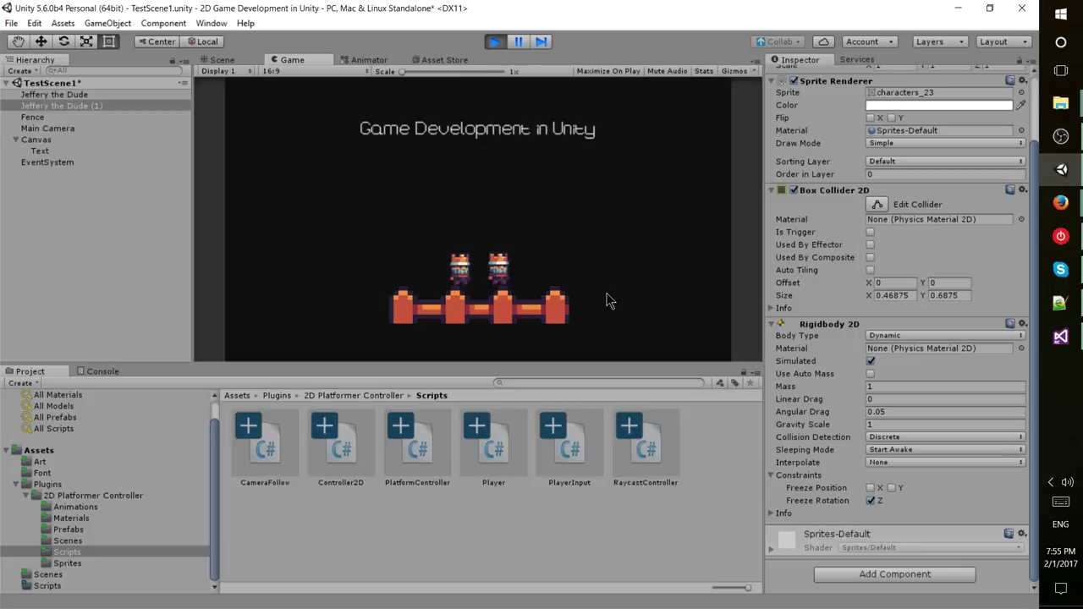
{"action": "key", "text": "Left"}
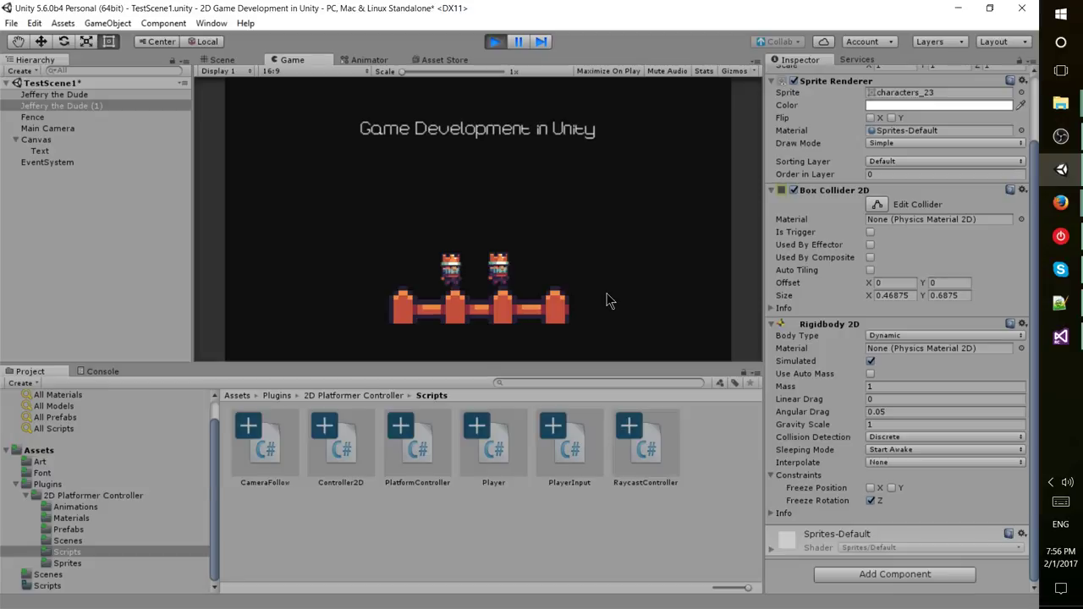
{"action": "key", "text": "Left"}
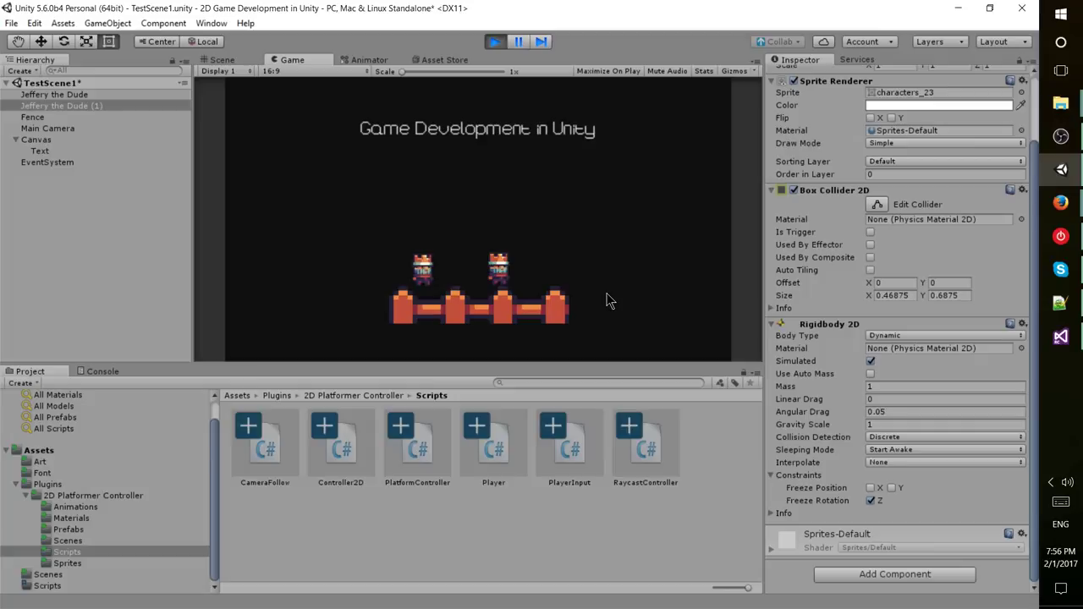
{"action": "key", "text": "ctrl+p"}
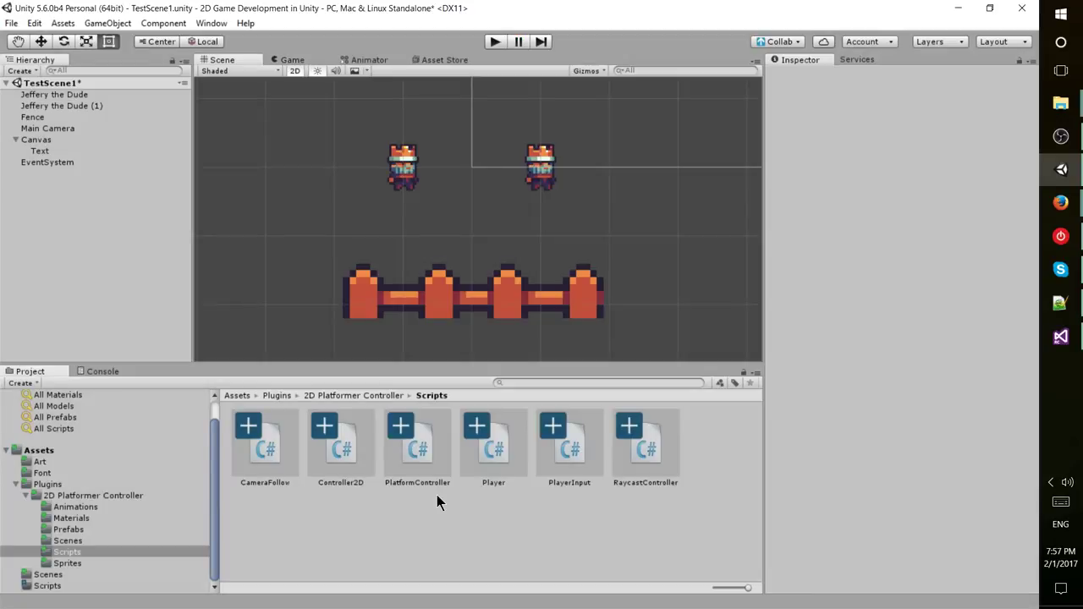
Review Physics 2D settings (gravity -9.81, collision matrix), then reselect Jeffery the Dude.
{"action": "left_click", "coordinate": [37, 24]}
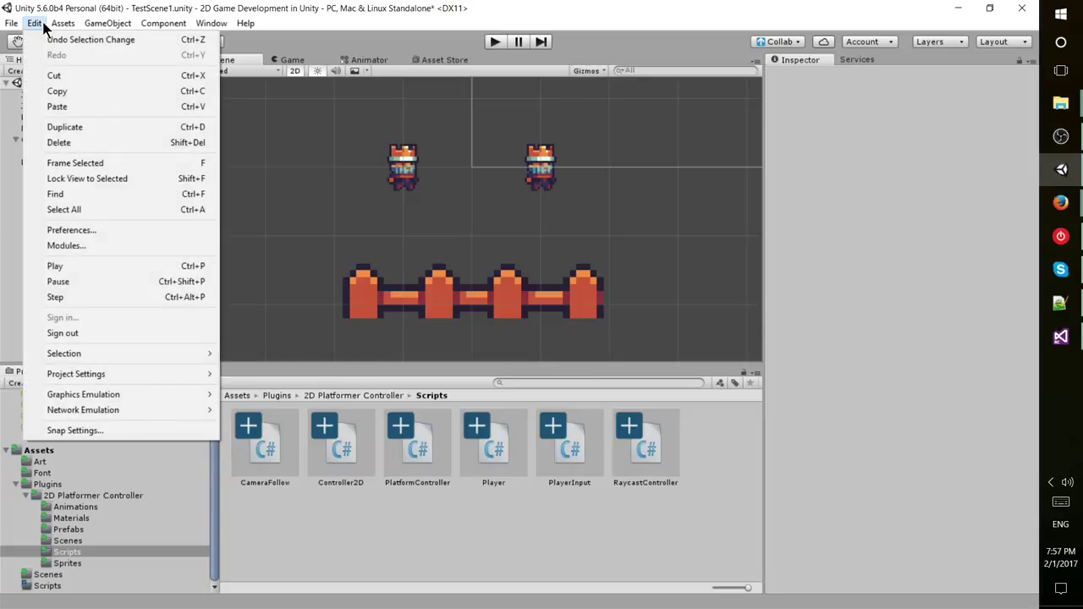
{"action": "mouse_move", "coordinate": [103, 369]}
{"action": "left_click", "coordinate": [308, 467]}
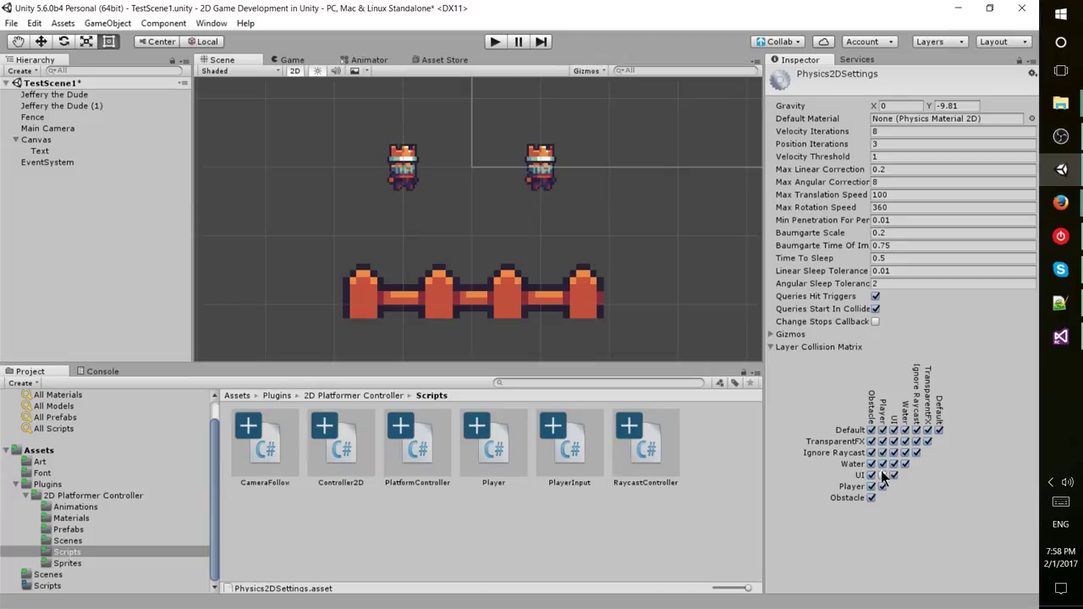
{"action": "left_click", "coordinate": [401, 172]}
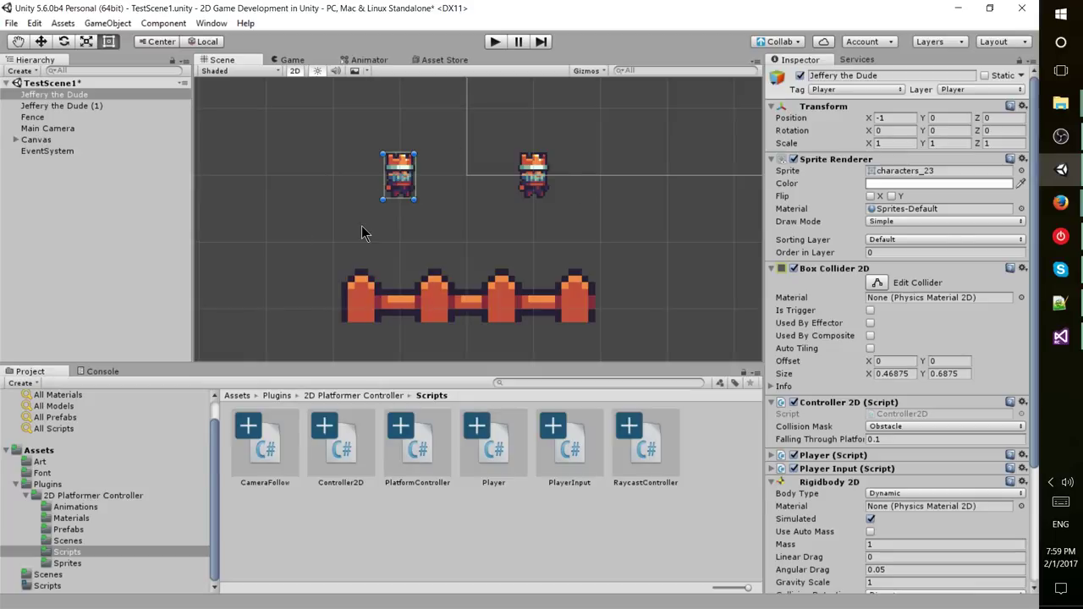
{"action": "scroll", "coordinate": [846, 482], "scroll_direction": "down", "scroll_amount": 3}
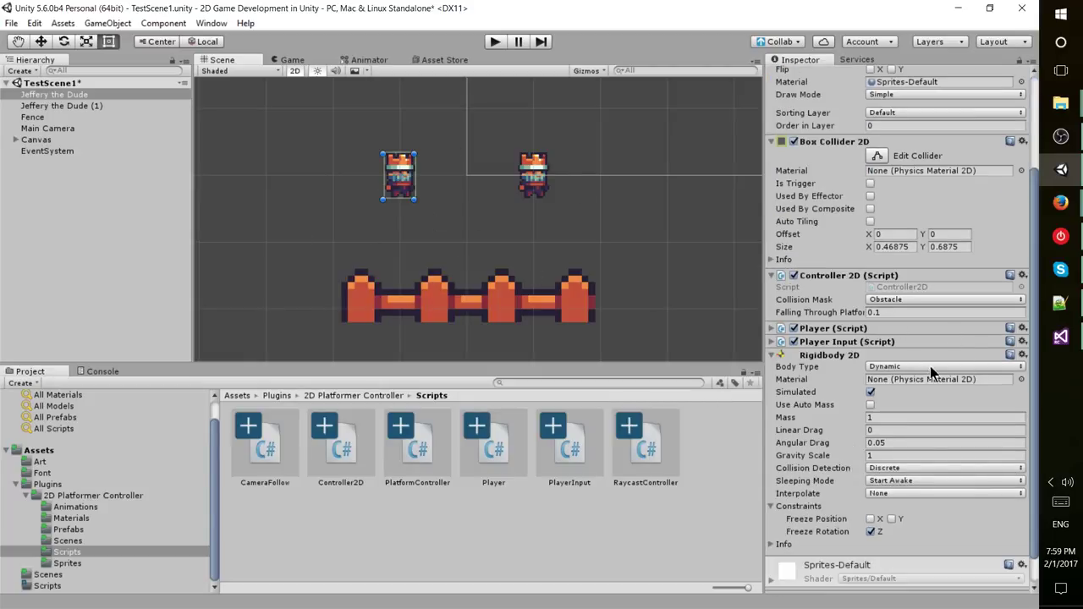